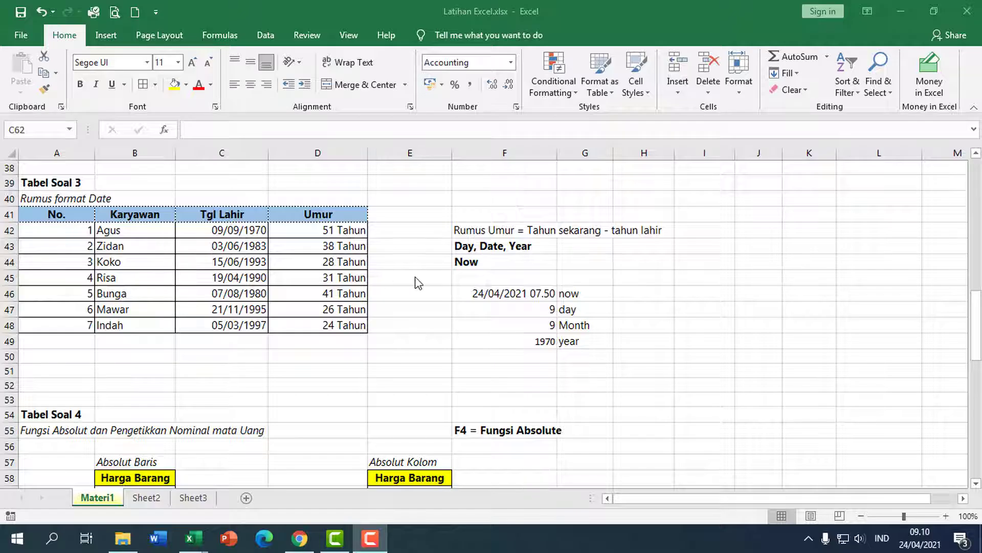
- Scroll down to Tabel Soal 4 and select the Jumlah quantities 2, 5, 3 and 7
scroll(432, 290, down, 2)
scroll(432, 289, down, 2)
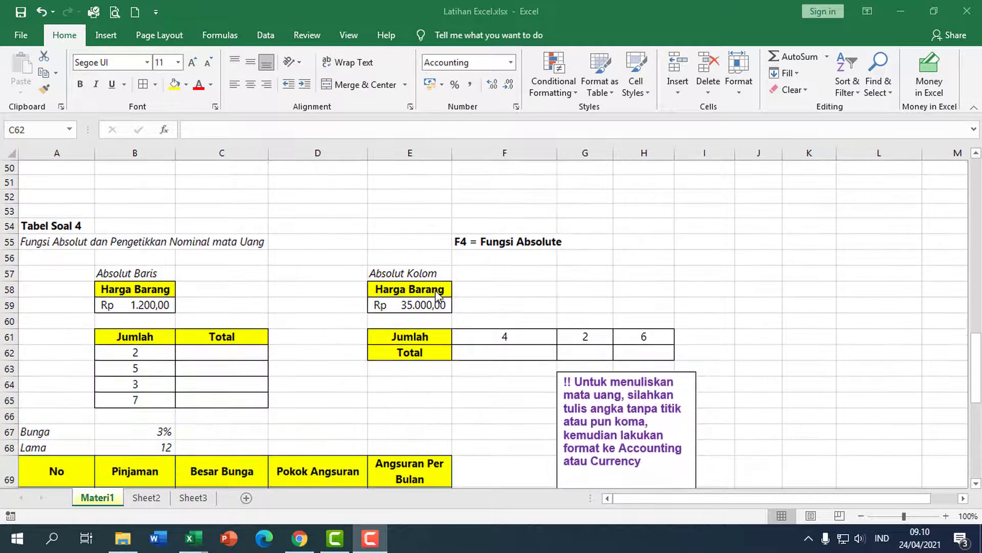
scroll(437, 296, down, 1)
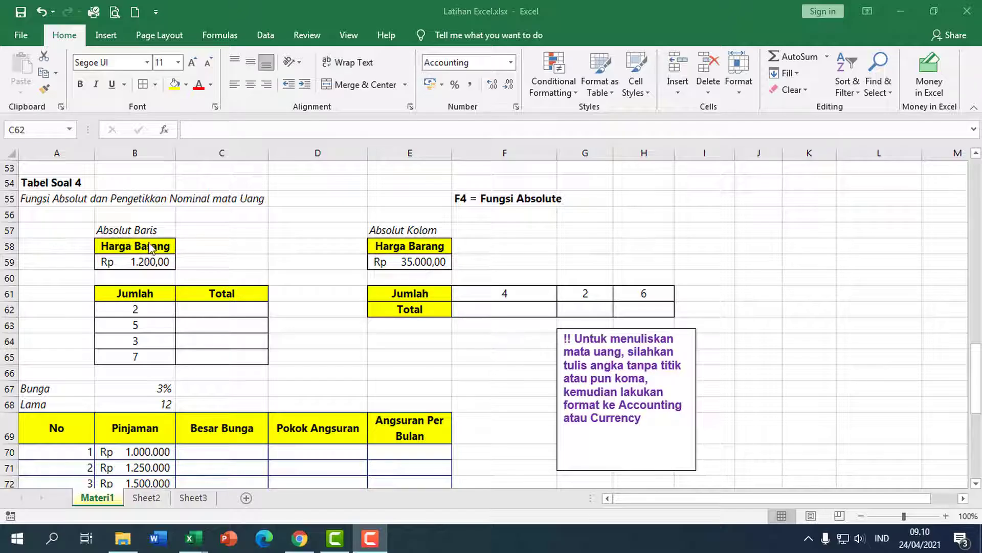
drag(130, 252, 139, 343)
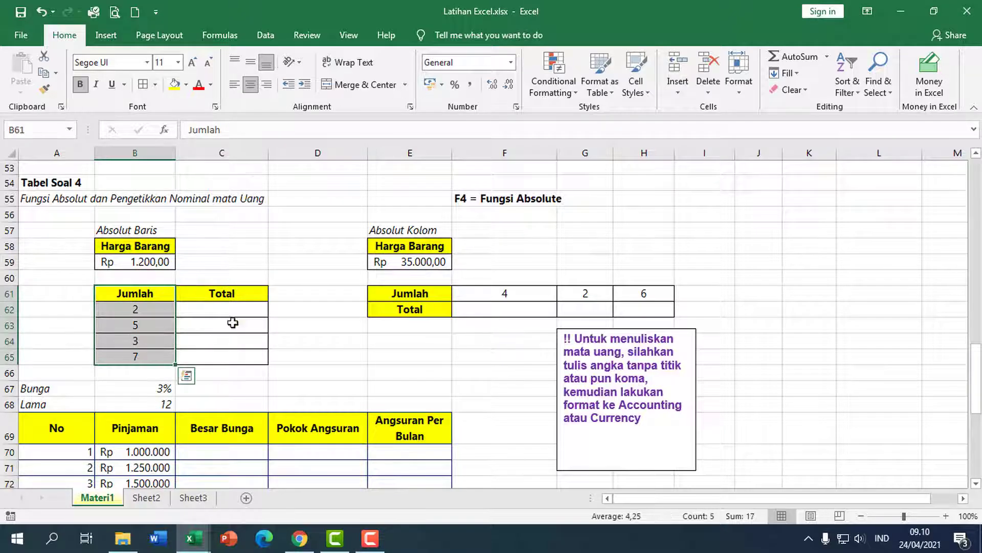
drag(250, 295, 241, 357)
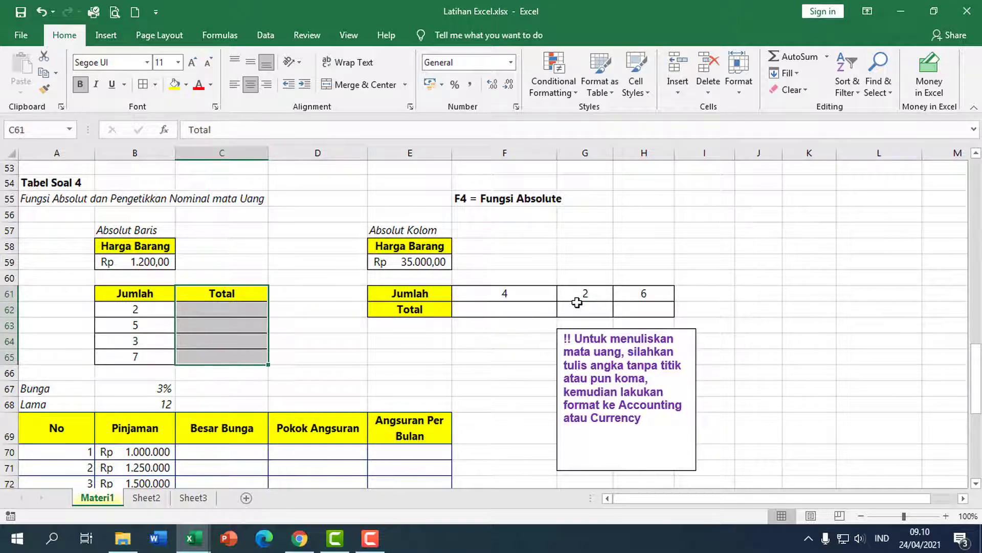
click(252, 232)
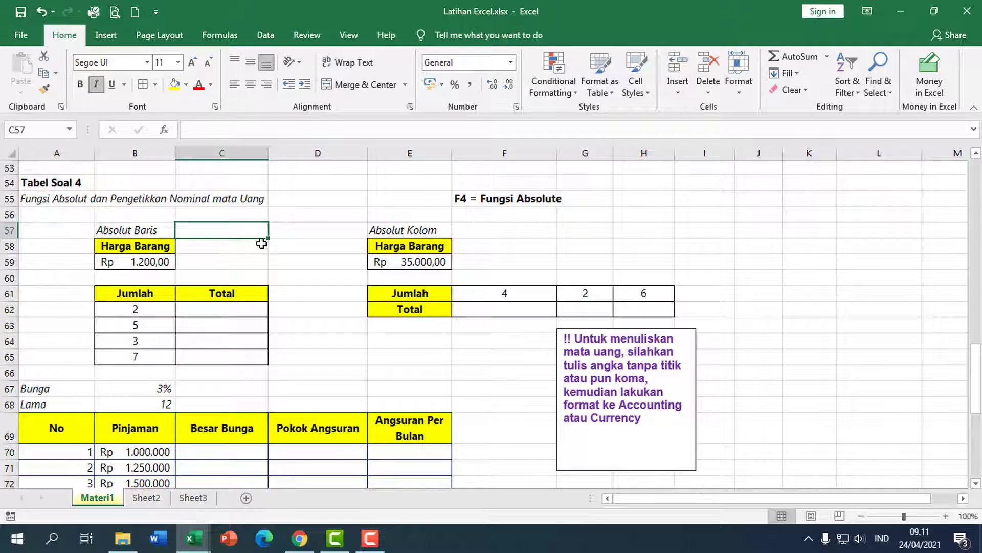
click(219, 313)
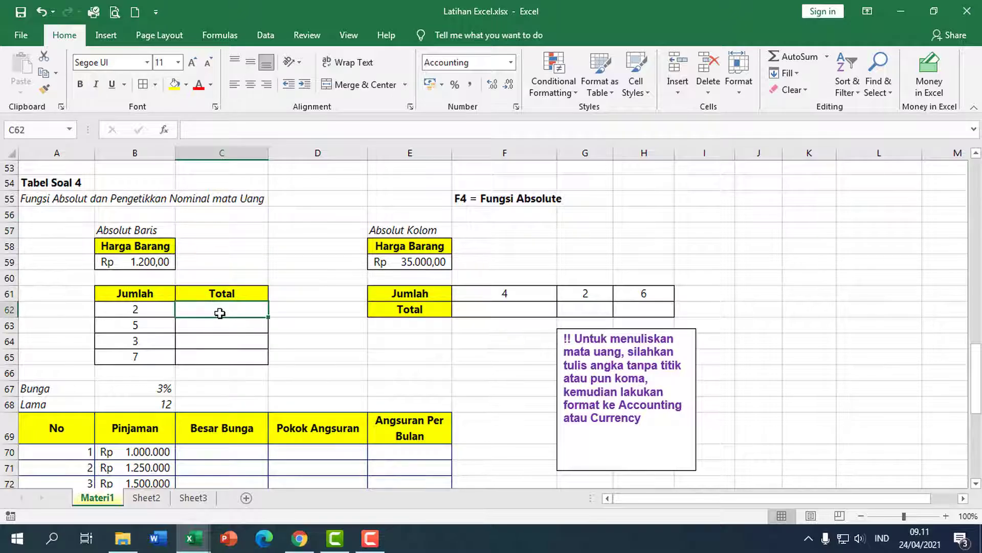
text(=)
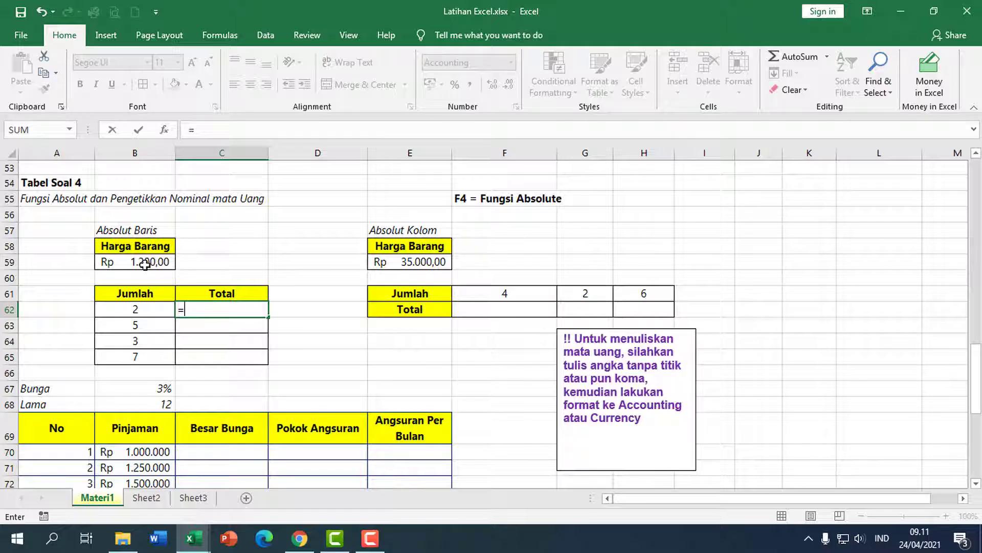
- Enter =B59*B62 in C62, fill it down to C65, and inspect the second row's formula
click(145, 264)
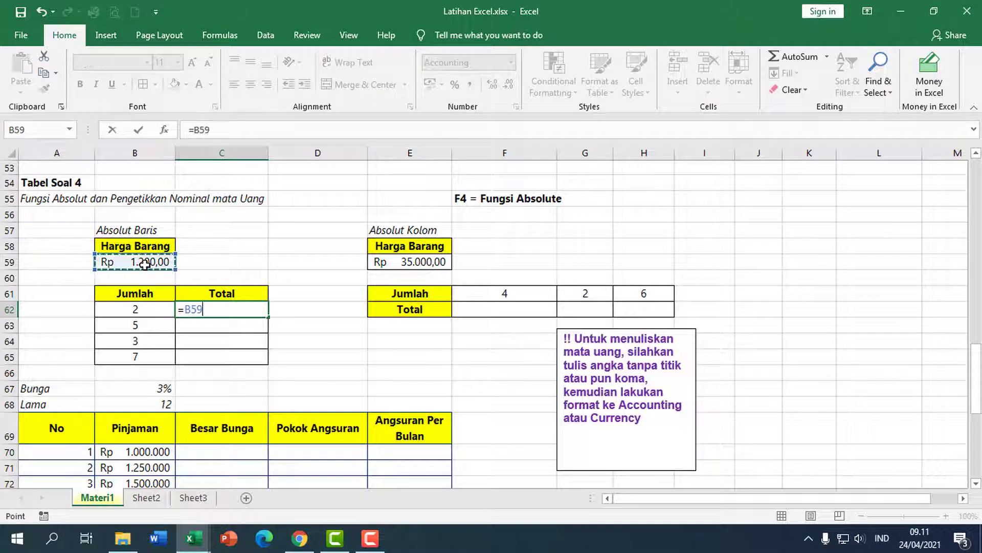
text(*)
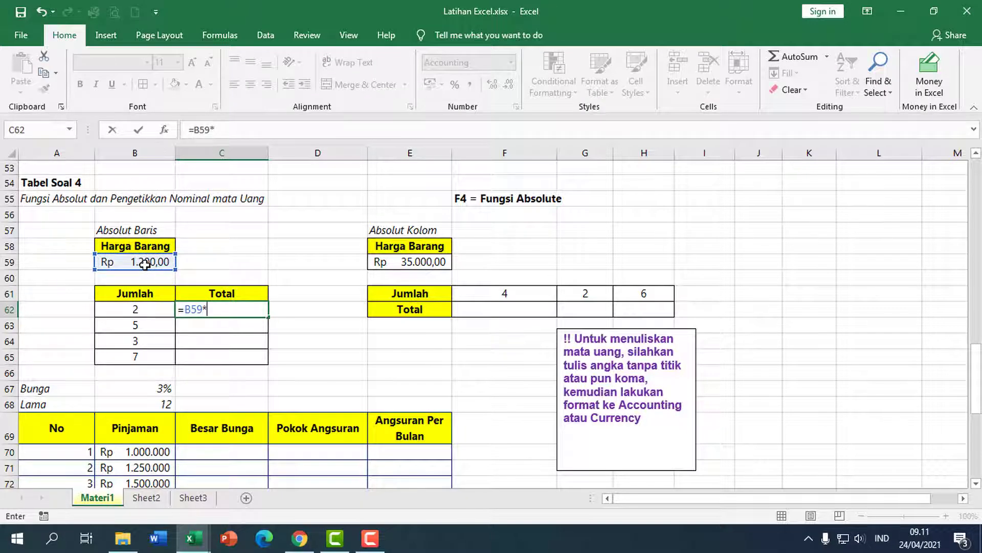
click(148, 310)
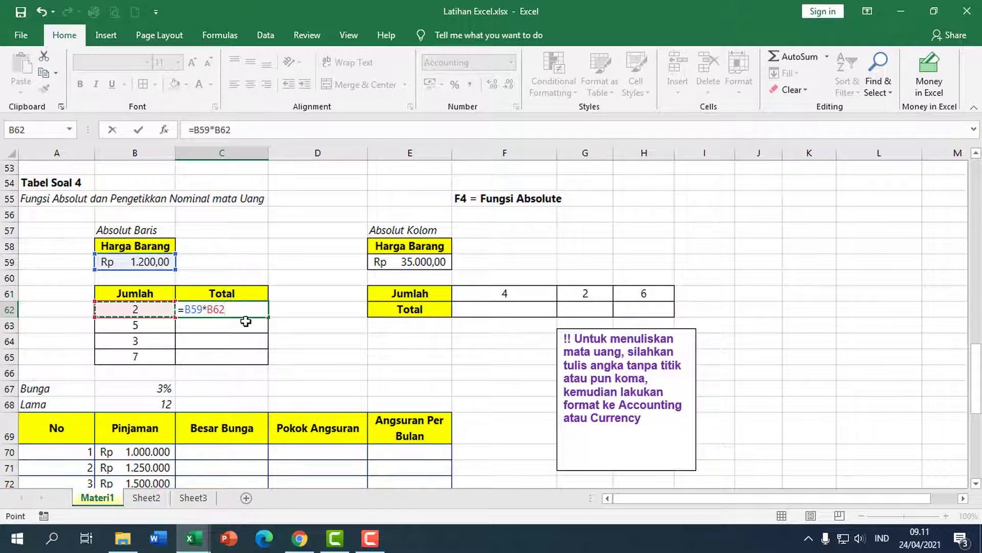
key(Return)
click(261, 309)
drag(268, 316, 263, 363)
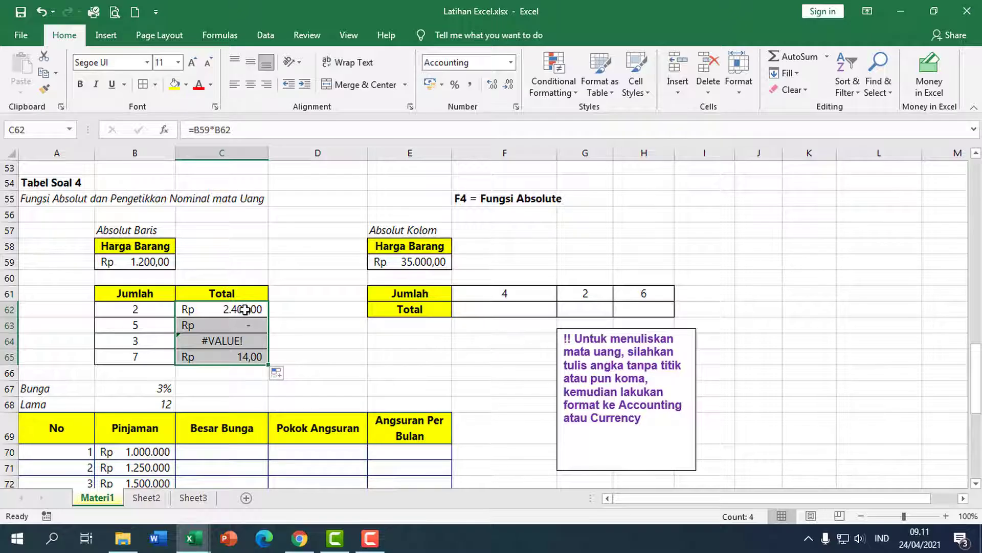
double_click(245, 325)
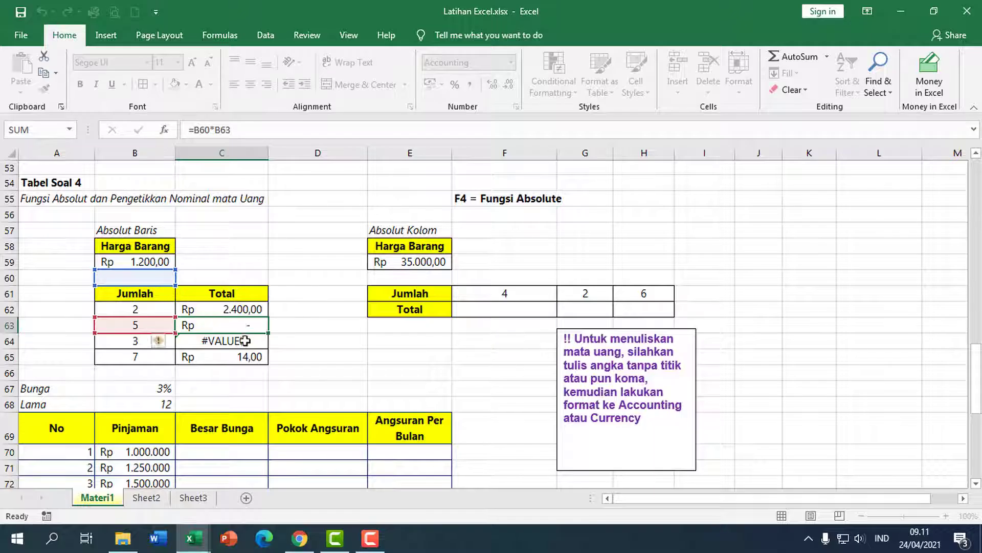
key(Return)
double_click(224, 341)
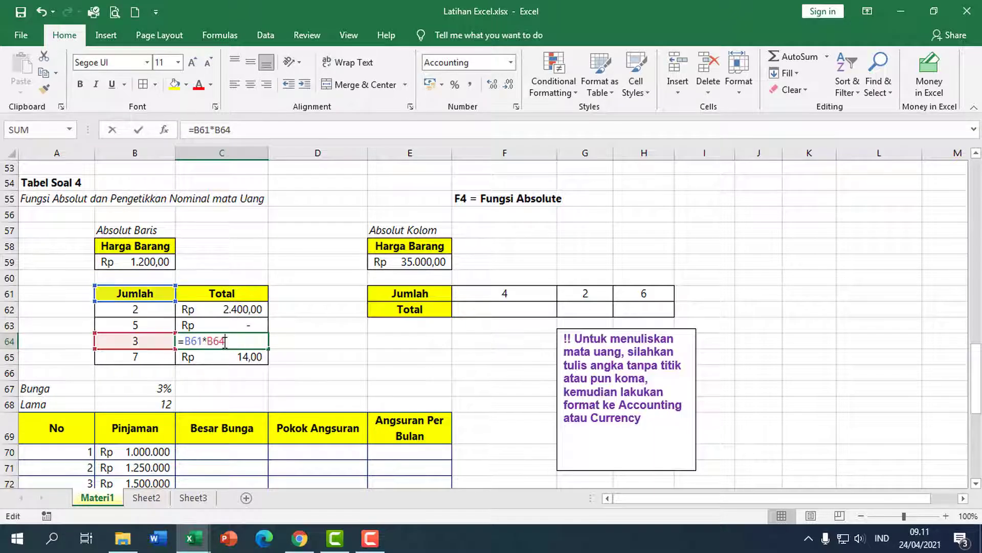
click(257, 311)
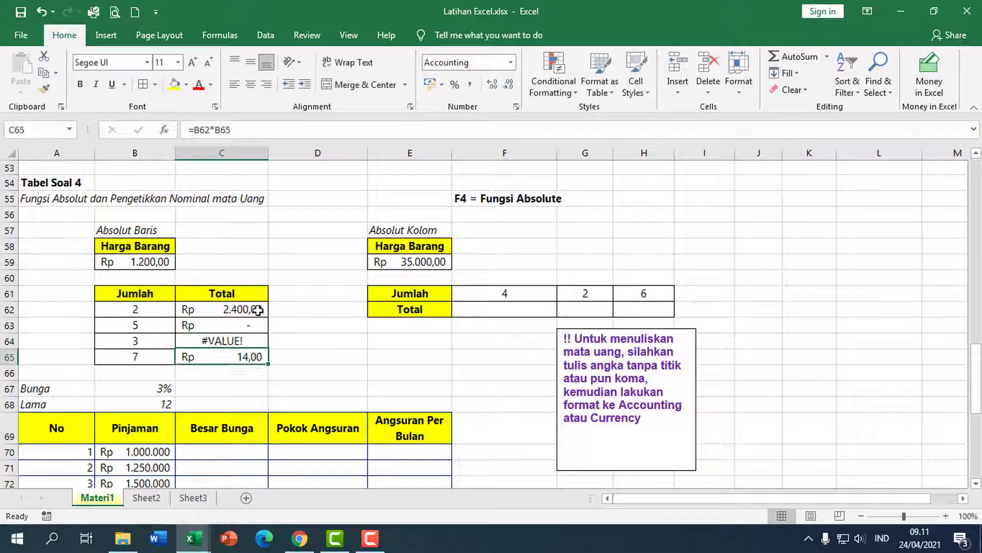
double_click(257, 311)
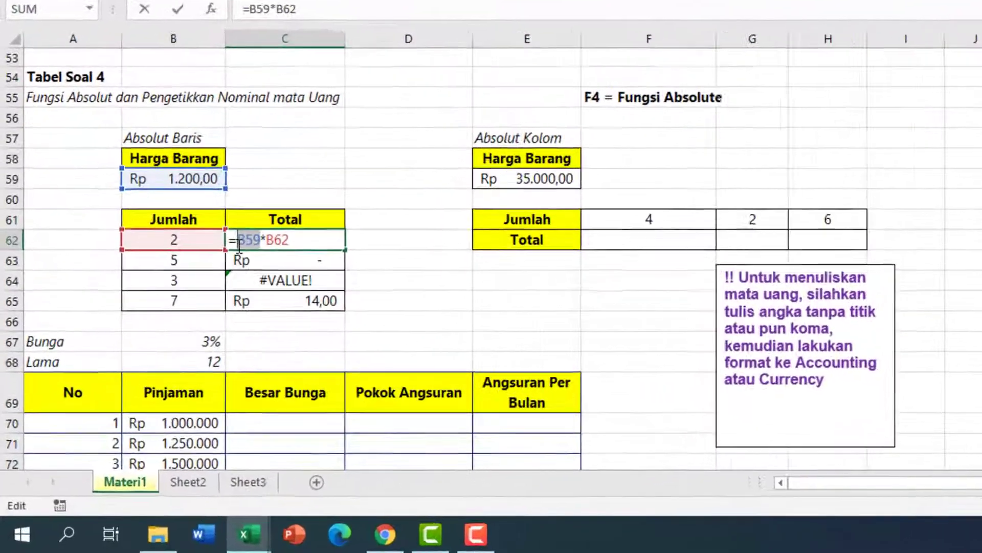
double_click(205, 309)
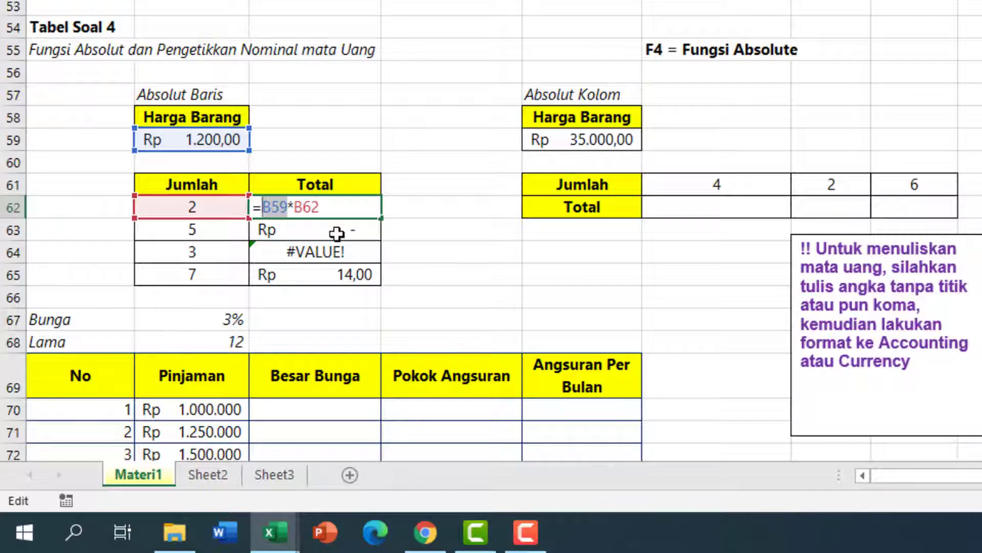
- Try F4 lock variants on the price reference, from $B$59 to row-locked B$59
key(F4)
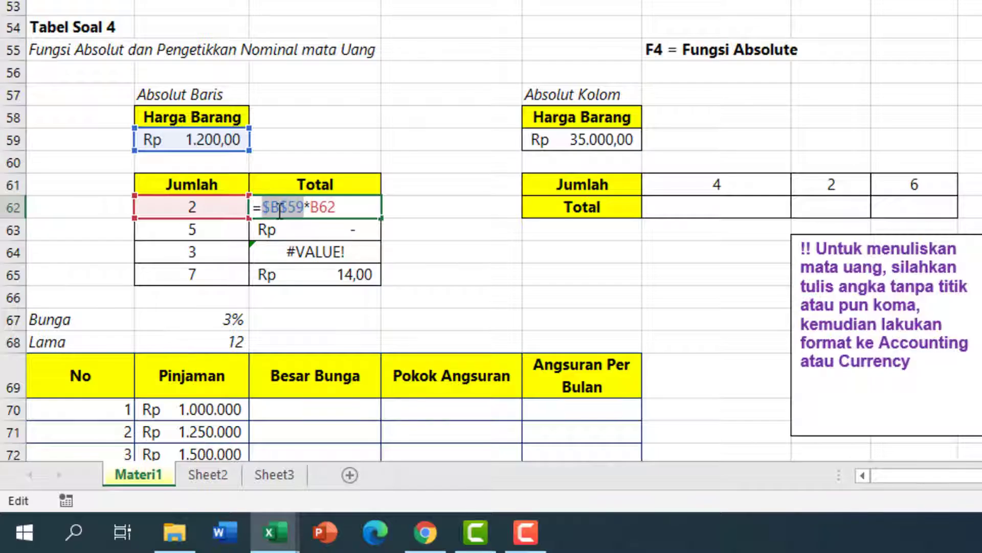
key(Left)
key(Right)
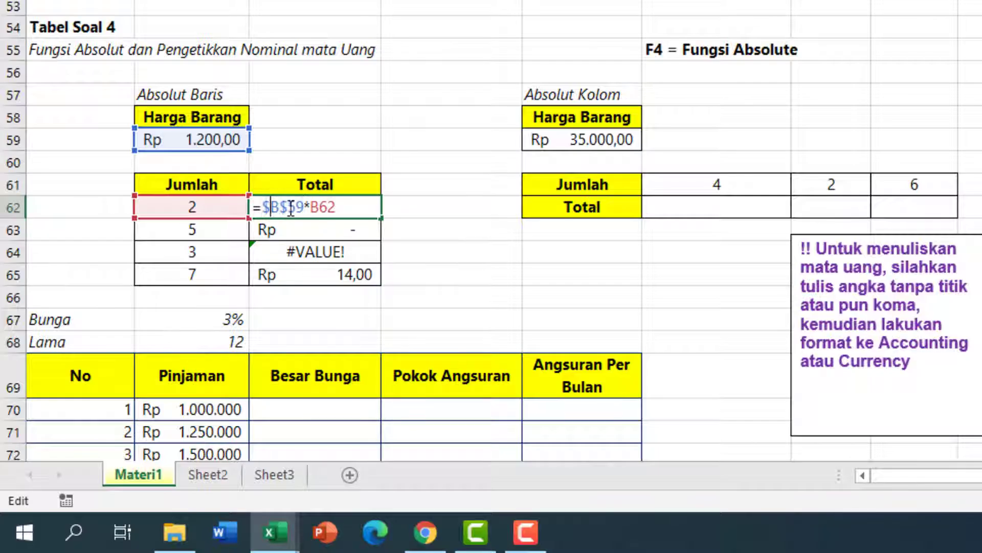
click(290, 207)
mouse_move(278, 207)
mouse_down()
mouse_move(261, 207)
mouse_move(308, 217)
mouse_up()
click(285, 214)
key(F4)
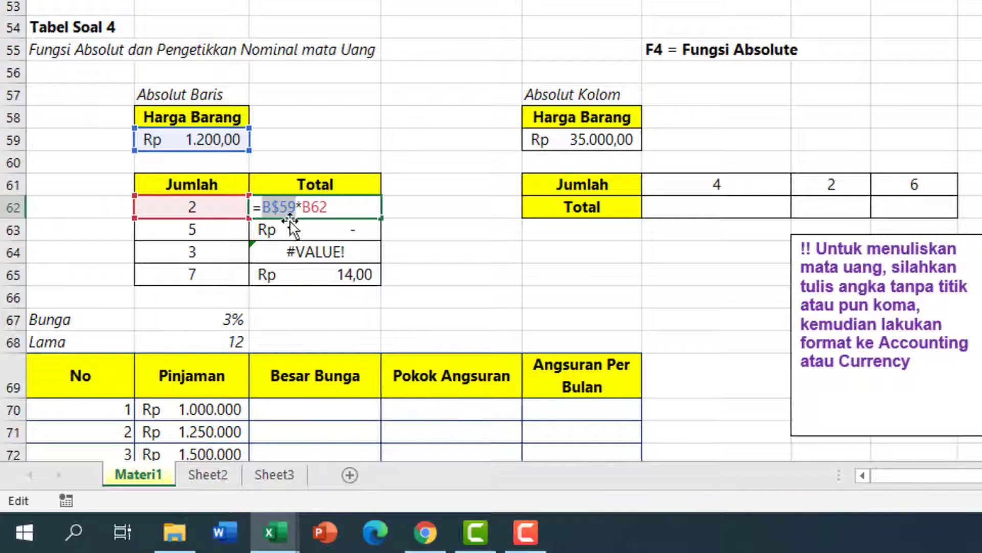
click(280, 207)
drag(282, 207, 296, 207)
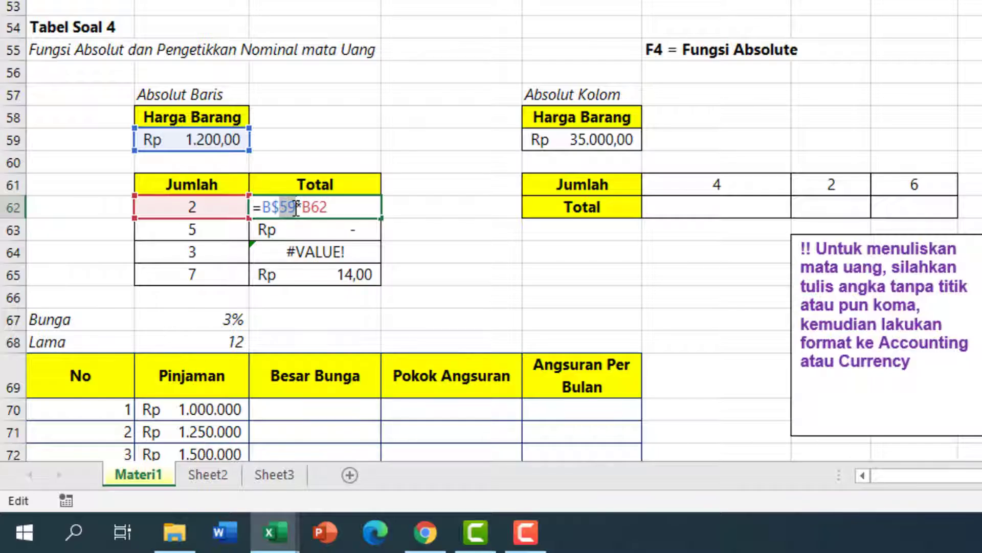
click(272, 212)
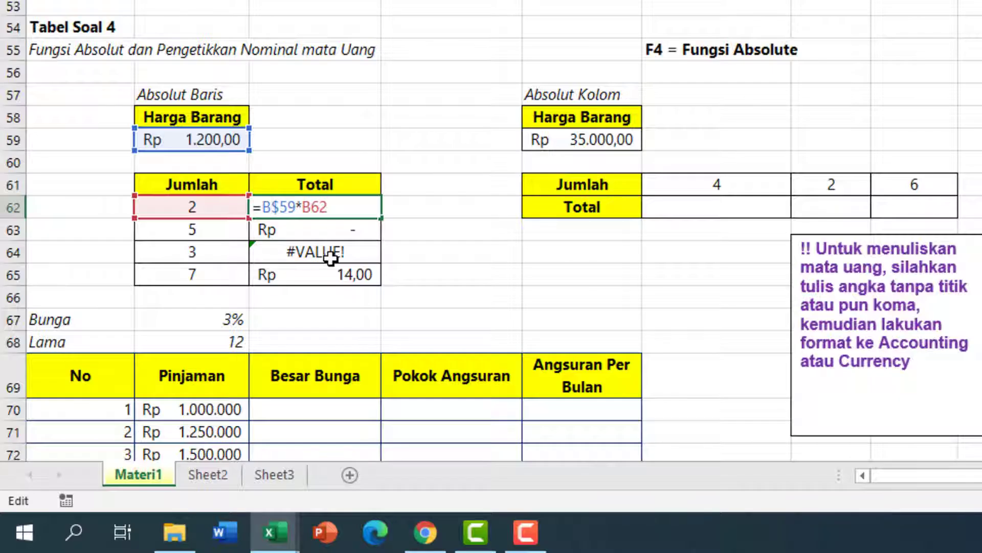
- Settle on the row-locked reference and confirm =B$59*B62 in C62
key(F4)
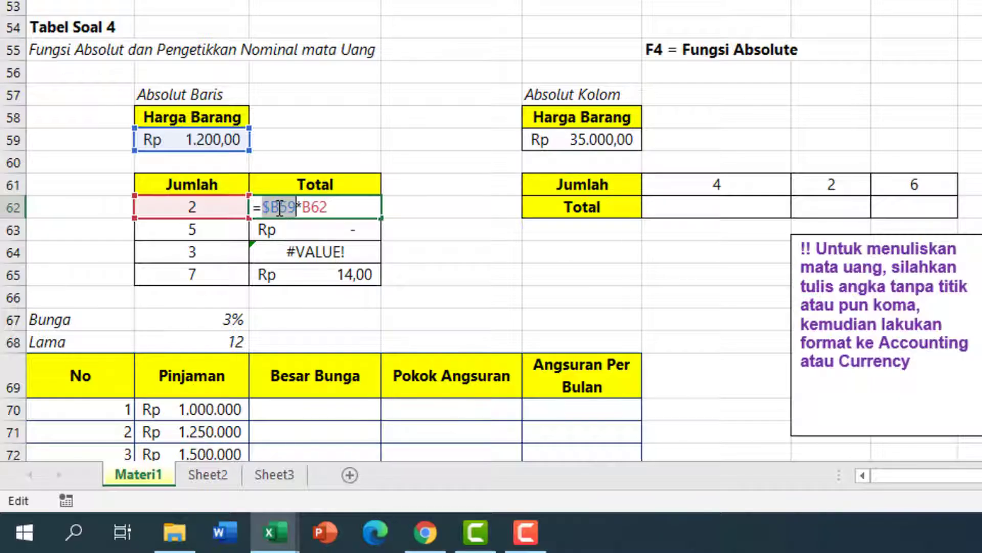
click(279, 208)
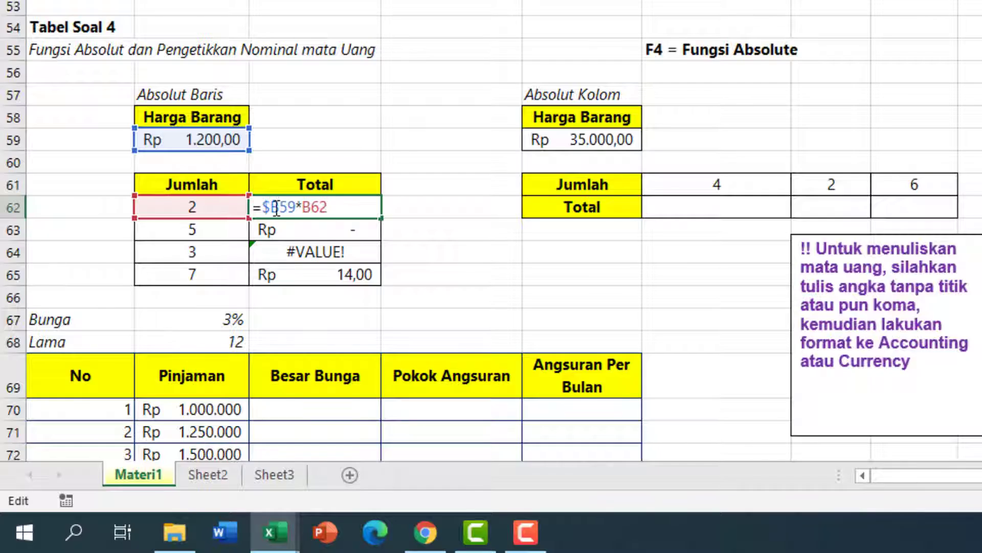
drag(280, 208, 262, 208)
key(F4)
key(F4)
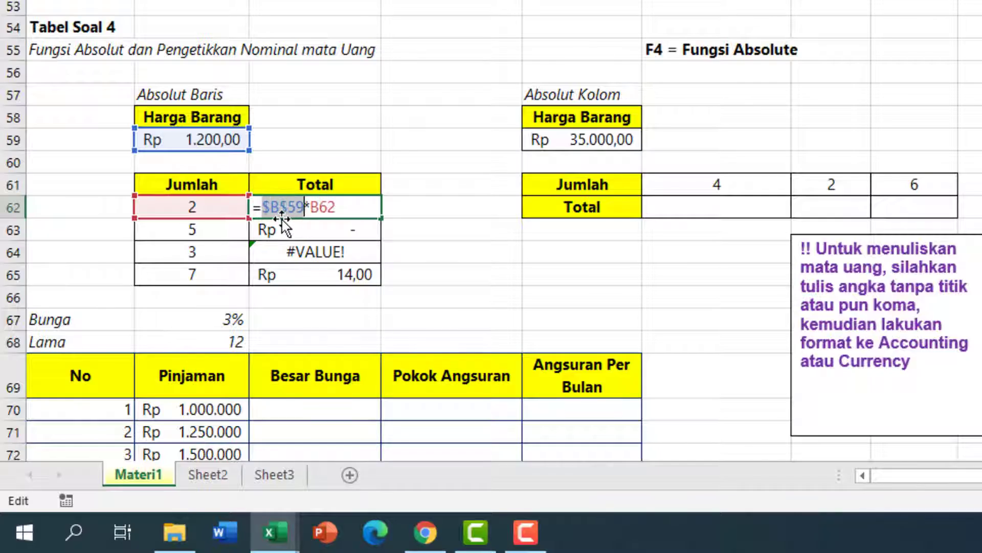
key(F4)
click(356, 211)
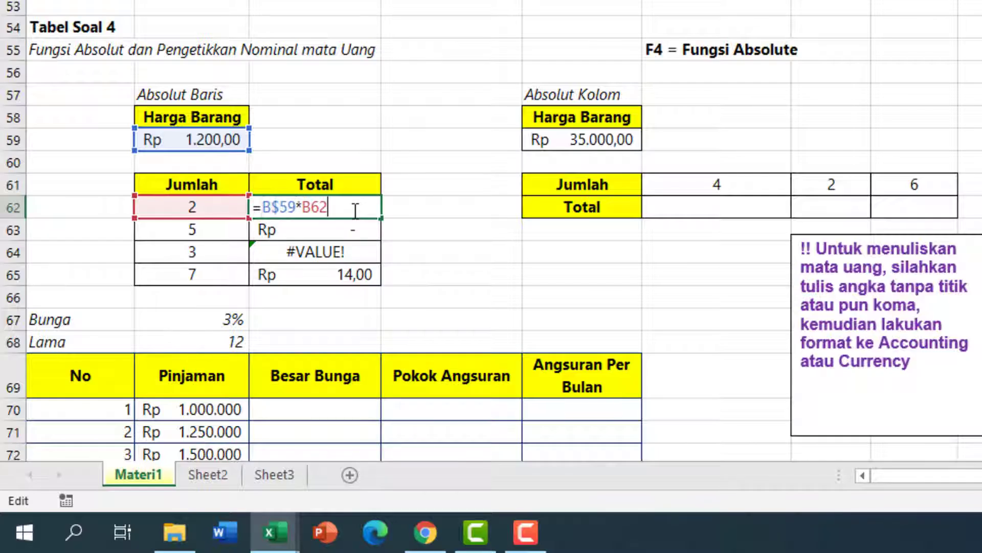
key(Return)
- Fill the formula down to C65 and check Totals 2.400, 6.000, 3.600 and 8.400
click(364, 208)
drag(381, 217, 379, 281)
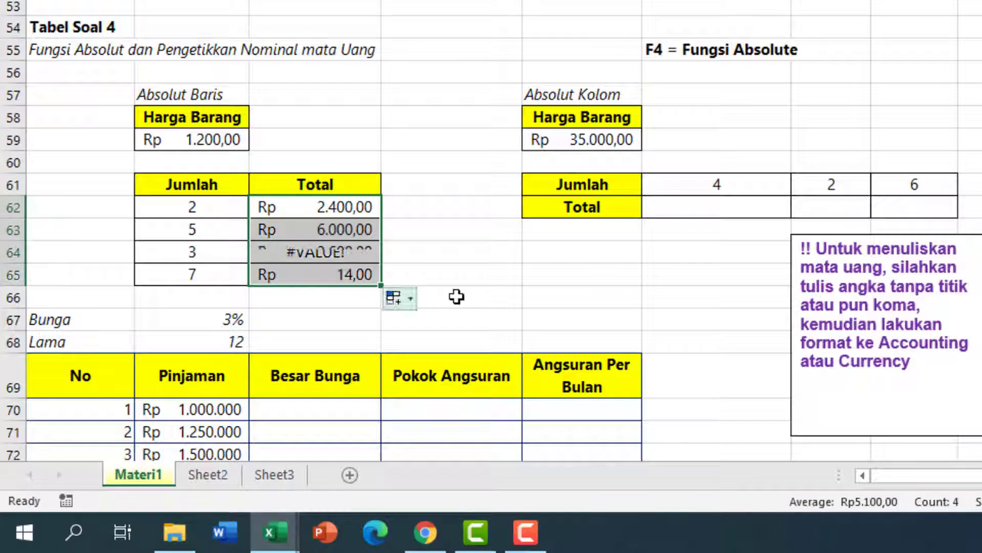
click(351, 205)
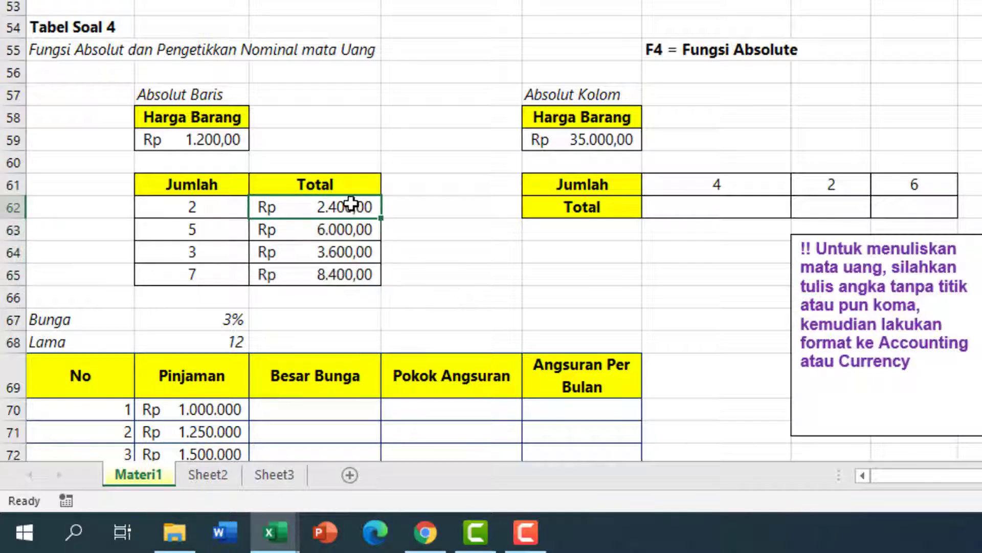
double_click(351, 205)
click(335, 230)
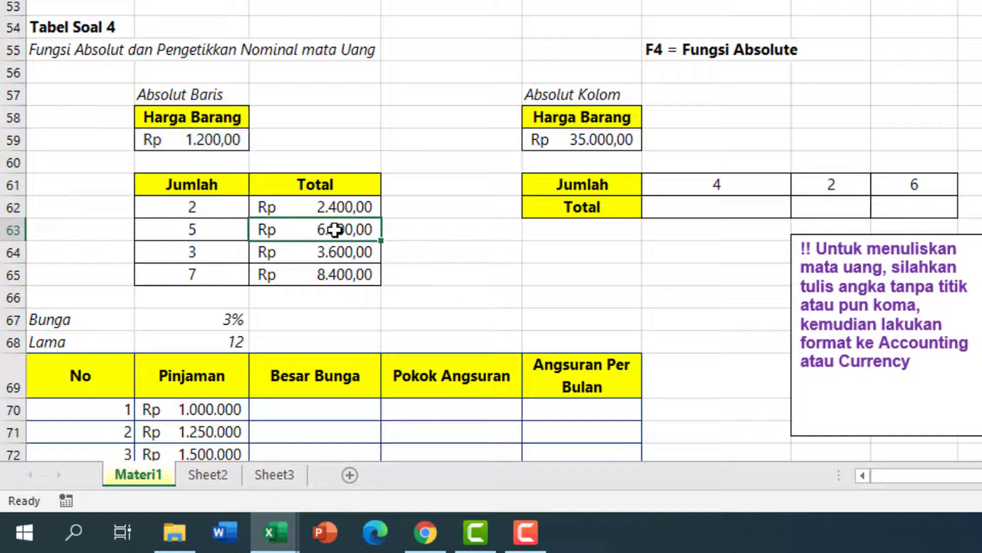
double_click(336, 229)
click(333, 252)
double_click(337, 254)
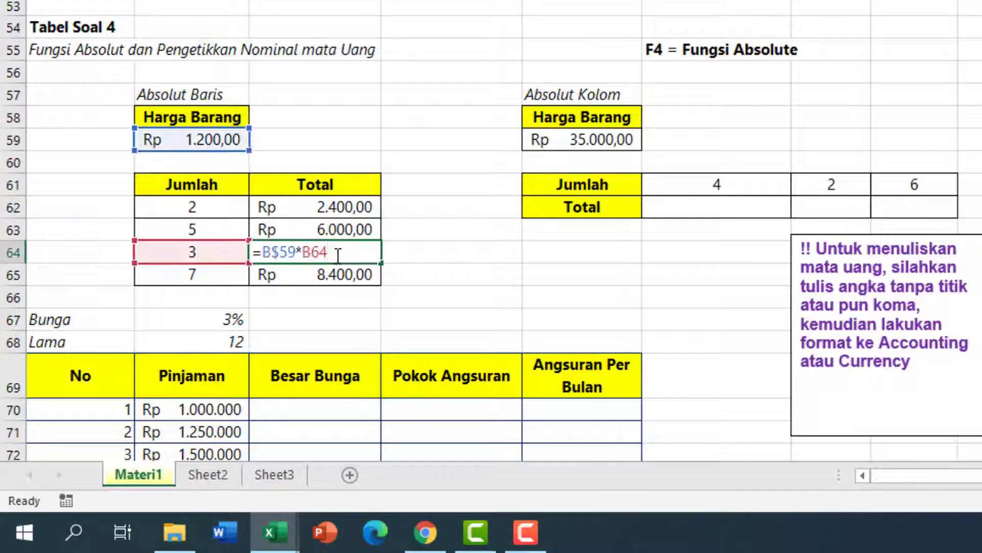
click(337, 276)
double_click(336, 276)
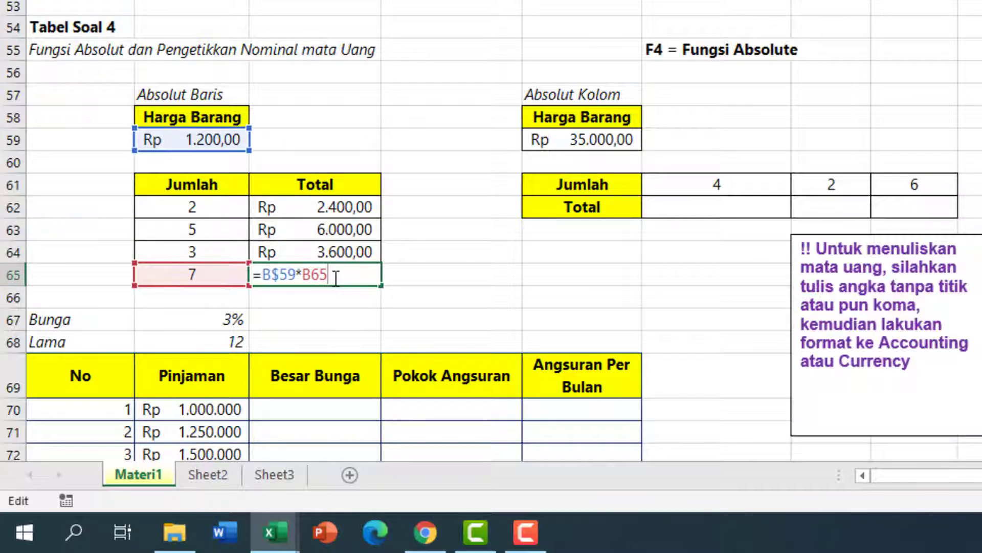
key(Return)
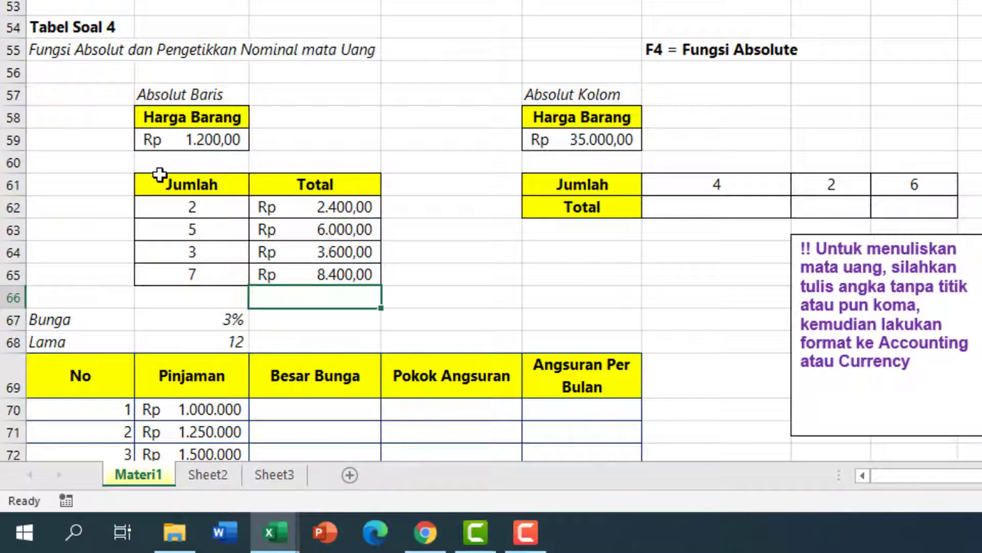
click(745, 209)
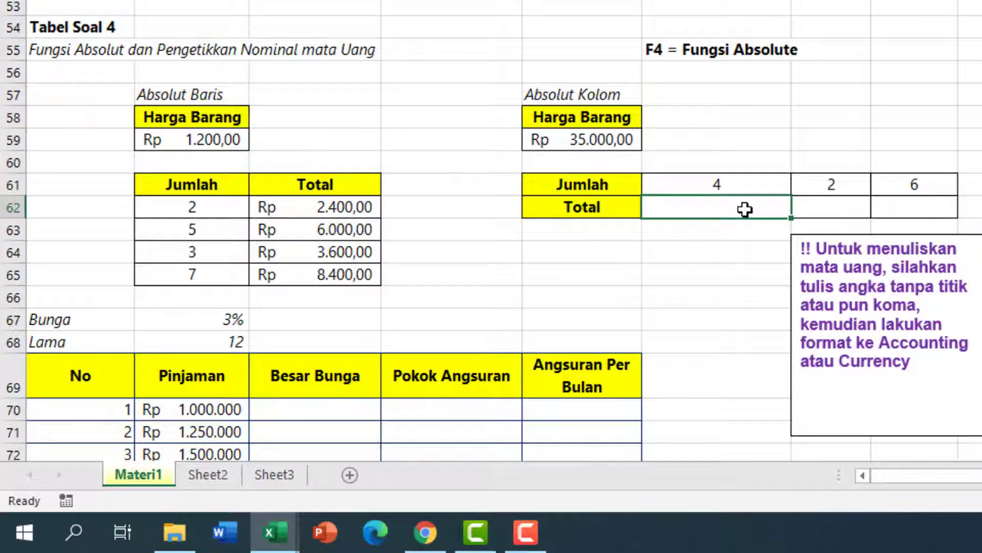
- Enter =$E59*F61 in F62, giving Rp 140.000,00 for quantity 4
text(=)
click(585, 149)
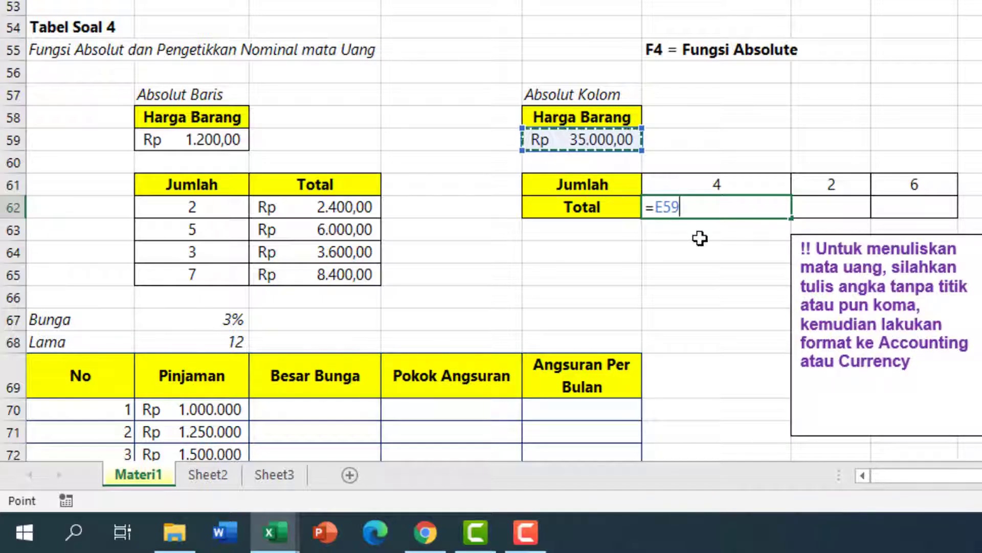
key(F4)
key(F4)
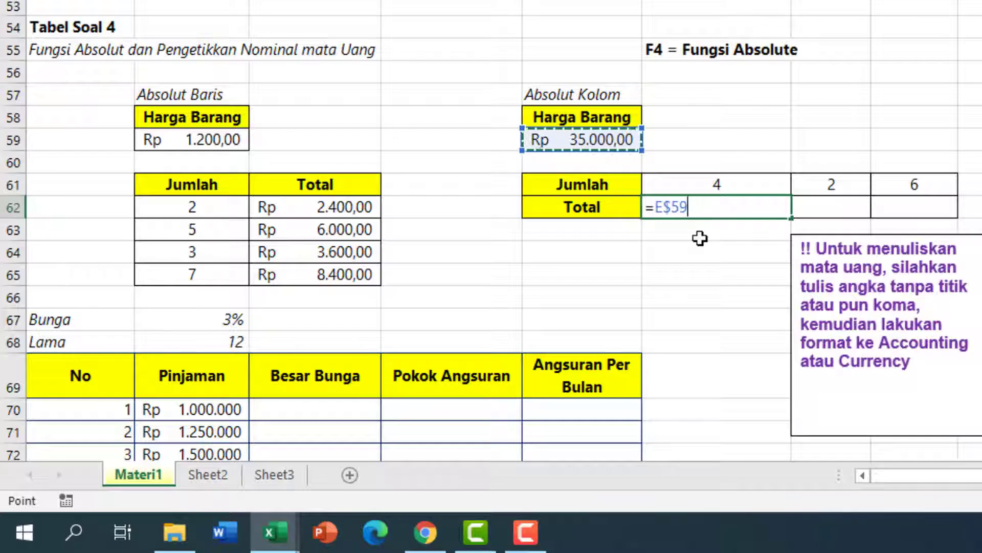
key(F4)
text(*)
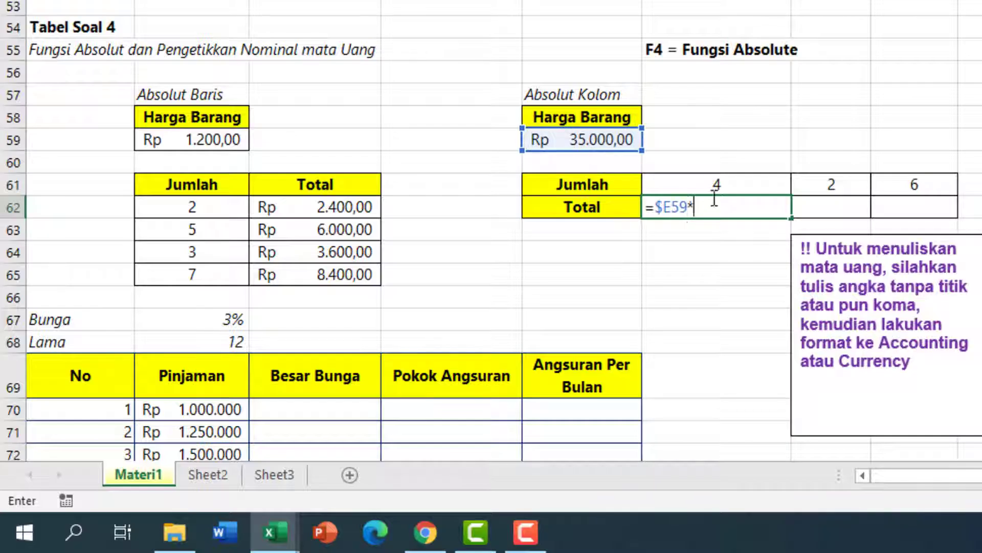
click(731, 178)
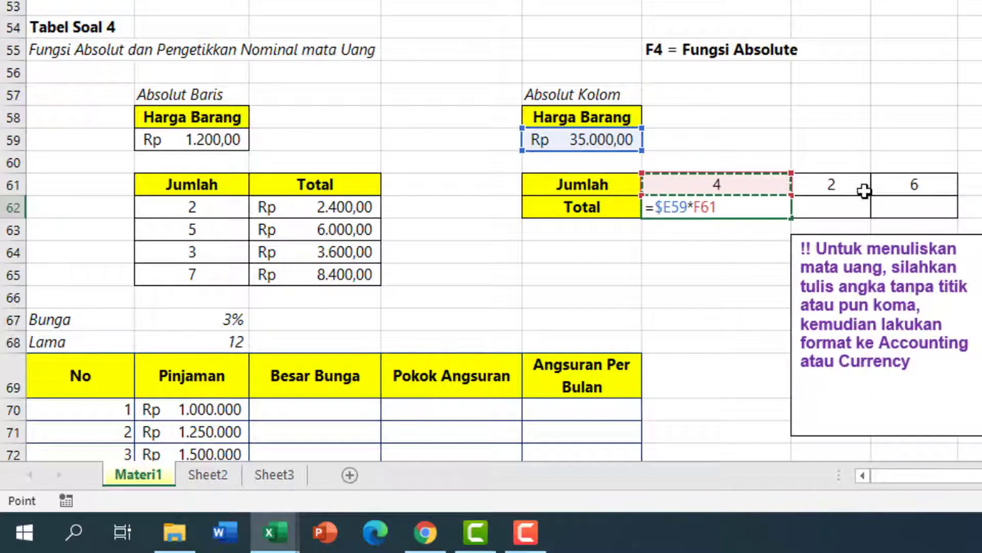
key(Return)
- Fill the formula right to H62 and widen columns G and H to show the totals
click(721, 205)
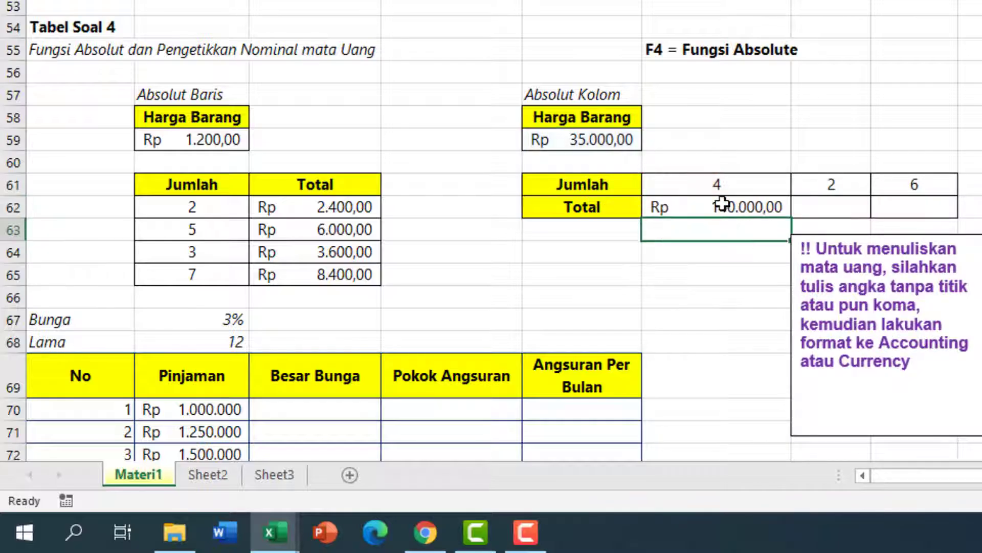
drag(792, 219, 921, 219)
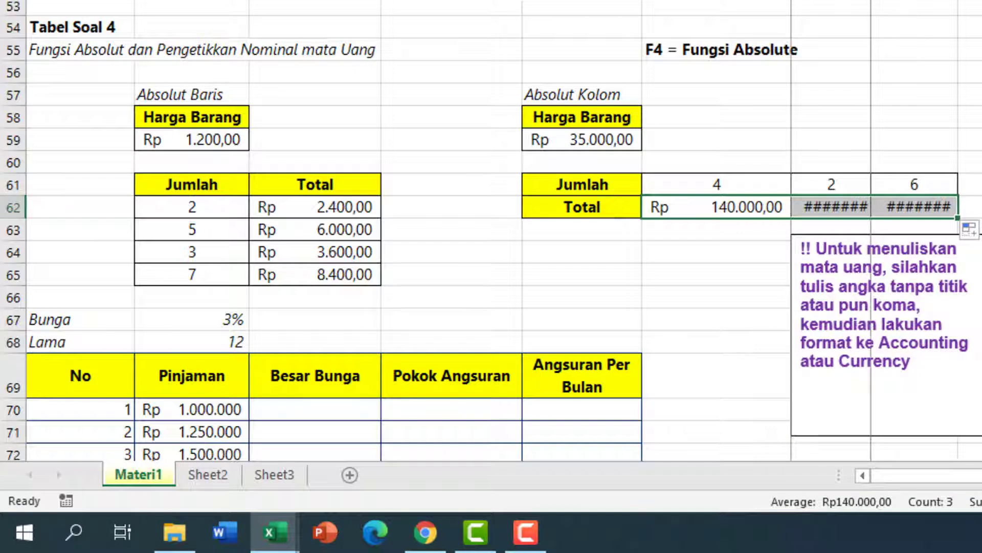
drag(871, 6, 891, 5)
drag(978, 5, 981, 5)
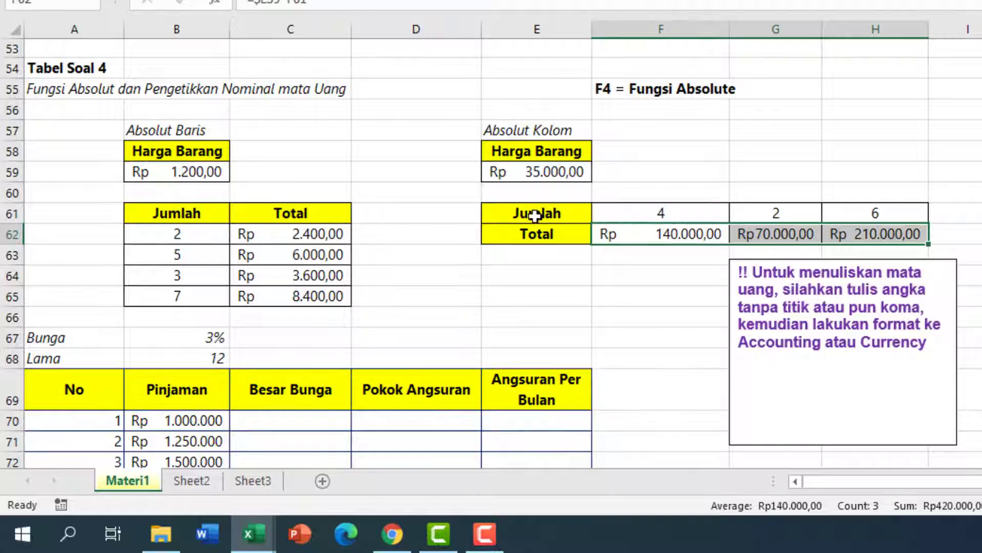
click(293, 177)
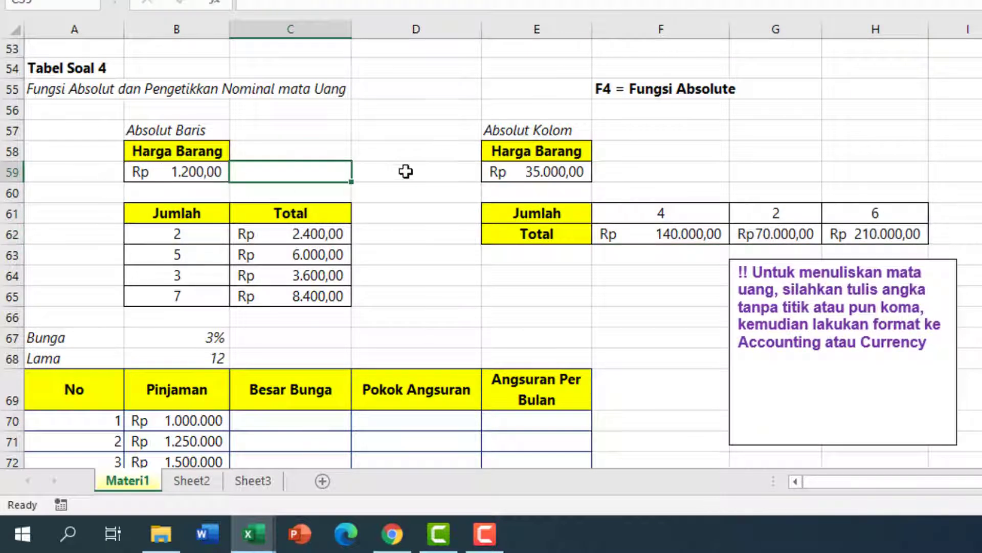
- Enter the amount 1200000 in C59 beside the Absolut Baris price
text(Rp)
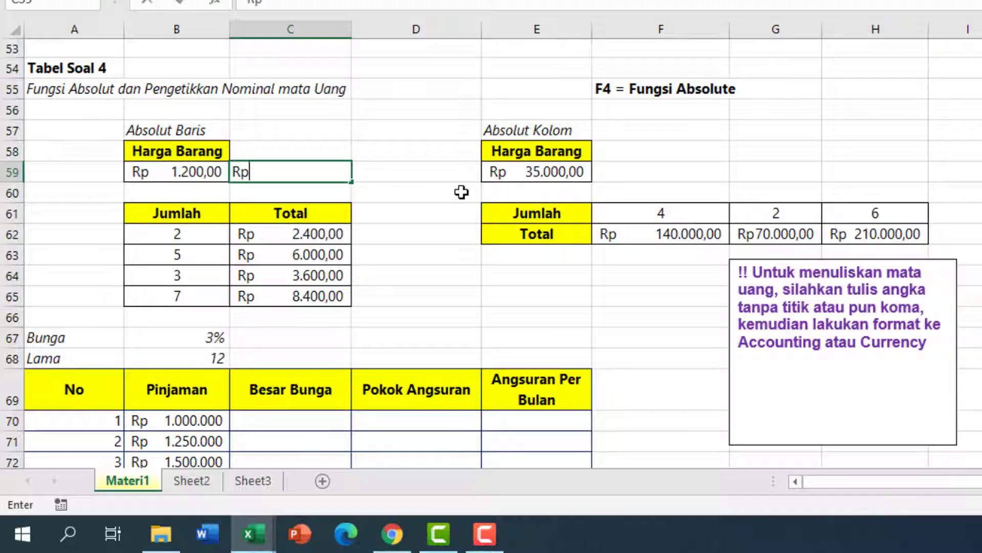
key(BackSpace)
key(BackSpace)
key(BackSpace)
key(BackSpace)
text(00)
text(000)
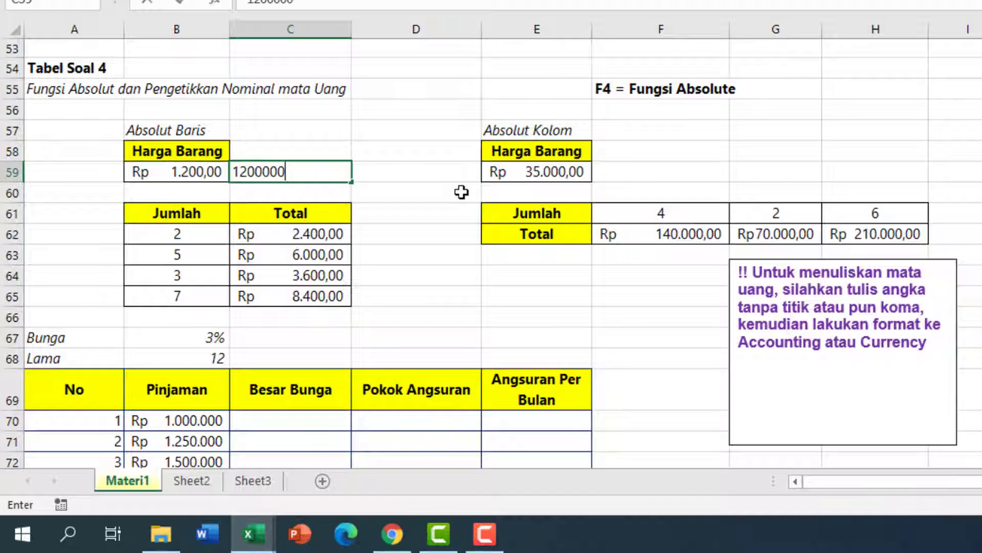
key(Return)
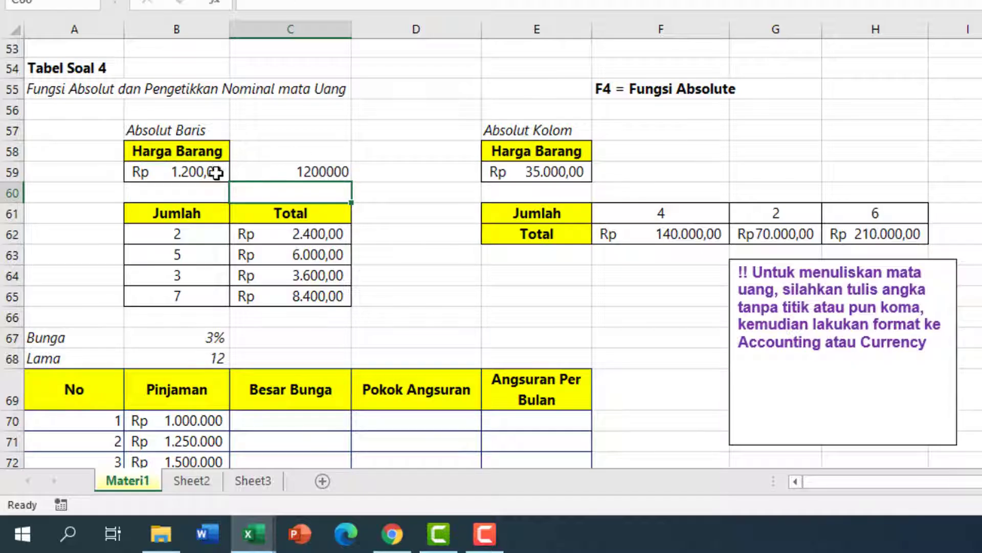
- Test-edit B59, leaving it at 1200, then replace C59's value with 1200
click(212, 173)
double_click(211, 173)
text(0)
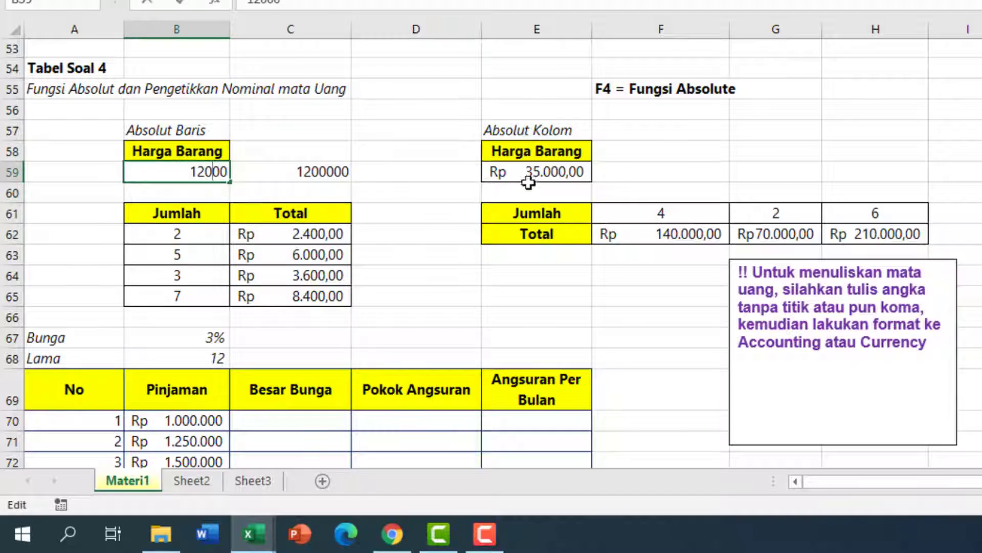
text(0)
key(BackSpace)
key(BackSpace)
click(402, 193)
click(314, 172)
text(1200)
key(Return)
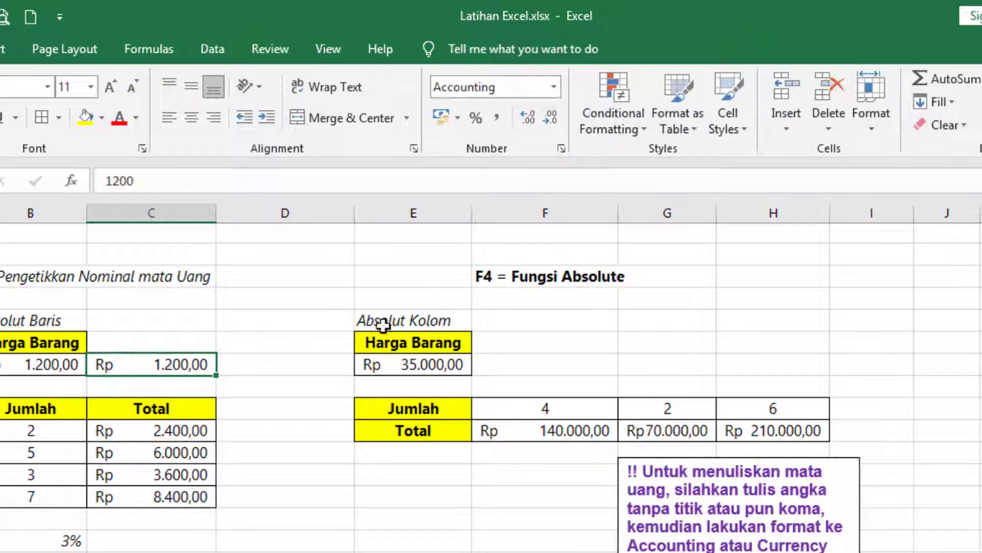
- Format C59 as Accounting with the Rp symbol and 2 decimal places, matching B59
click(554, 96)
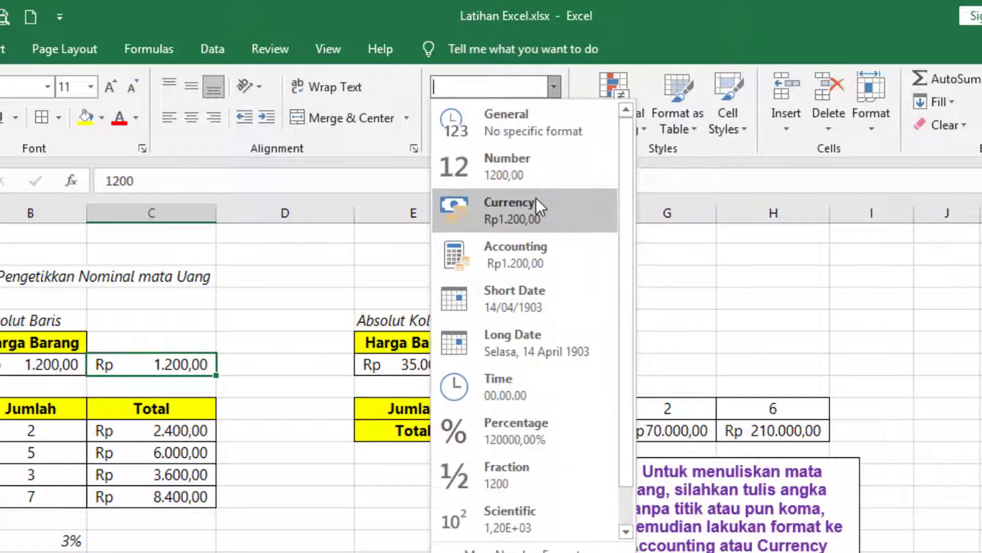
click(535, 198)
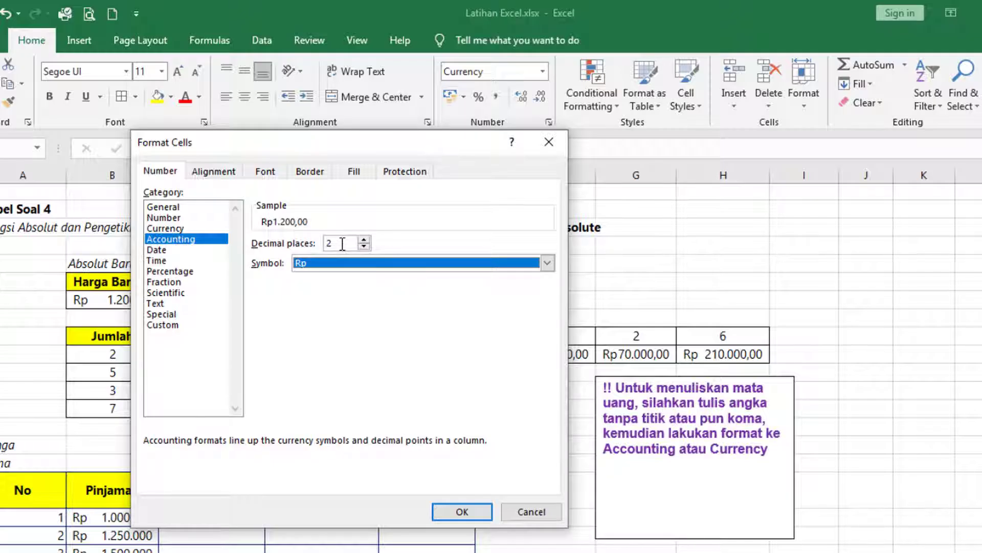
click(342, 243)
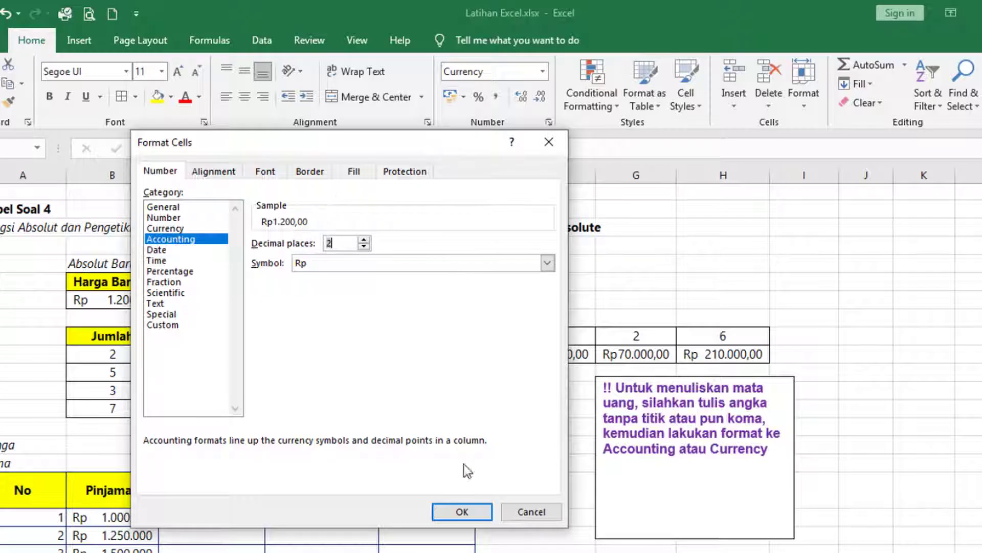
click(478, 509)
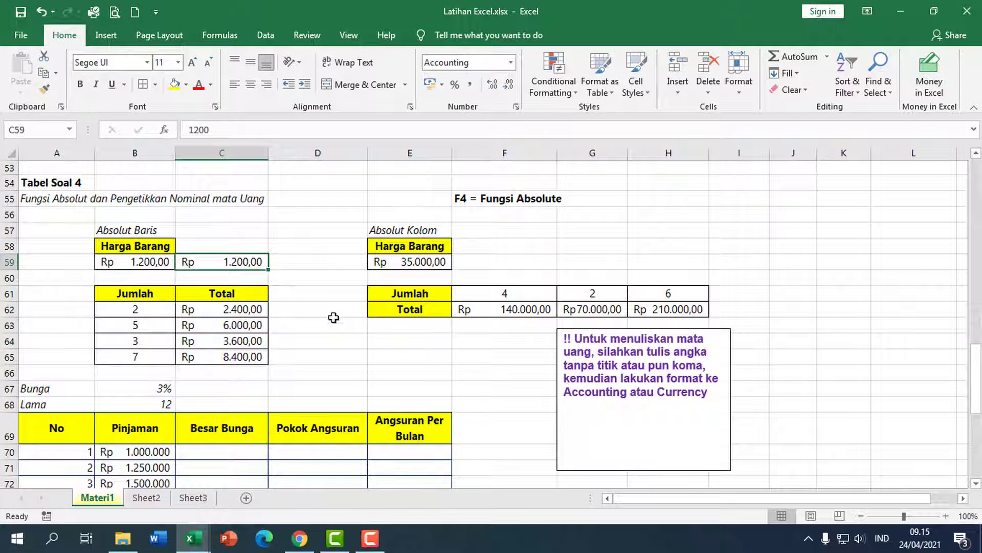
- Scroll to the loan table and check the Bunga 3% and Lama 12 values
scroll(411, 338, down, 1)
scroll(411, 338, down, 3)
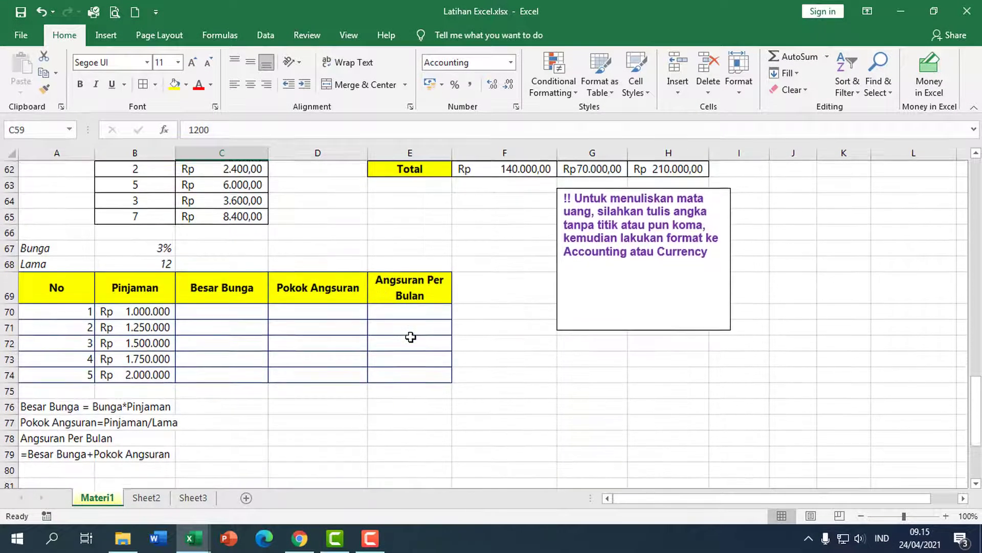
scroll(410, 338, down, 1)
scroll(410, 336, up, 1)
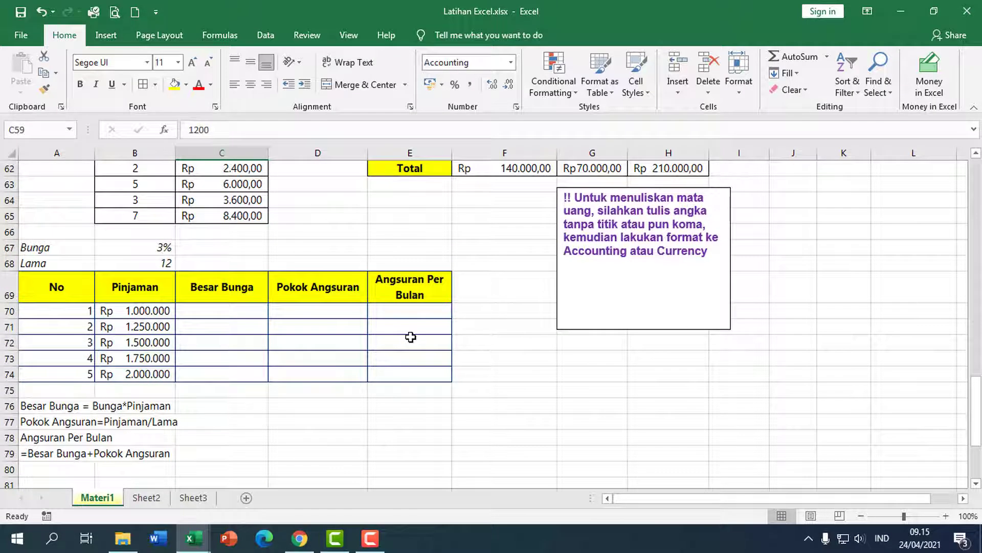
click(141, 248)
click(72, 247)
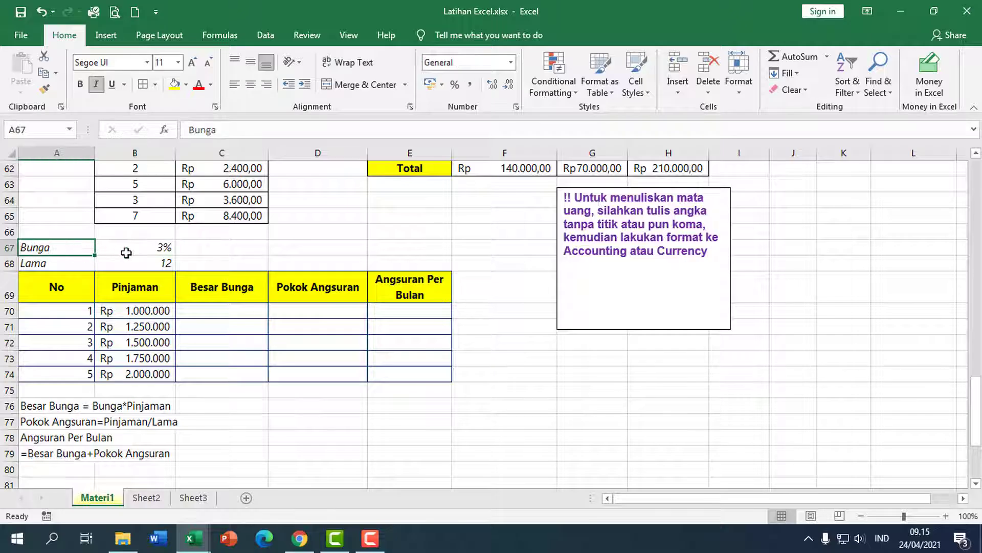
click(130, 252)
click(52, 263)
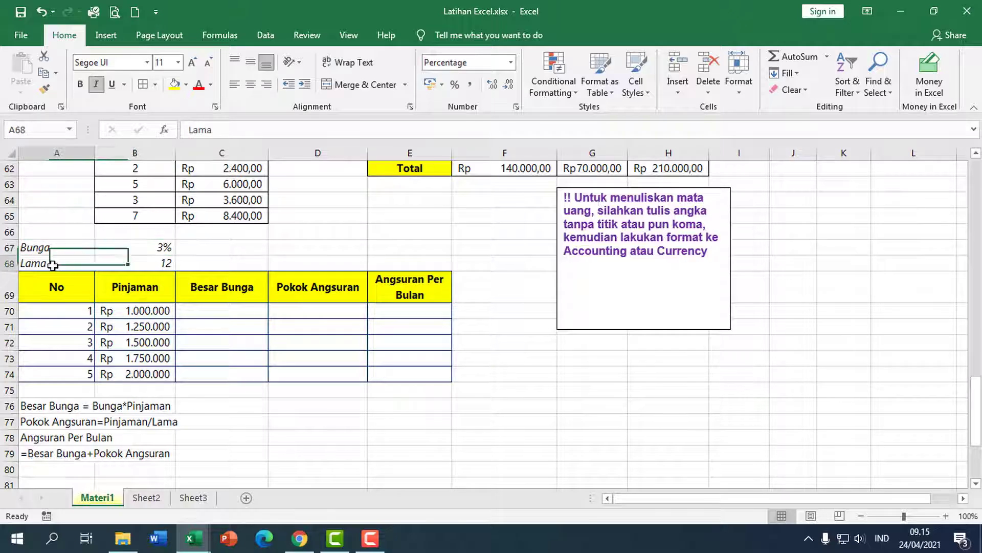
click(130, 260)
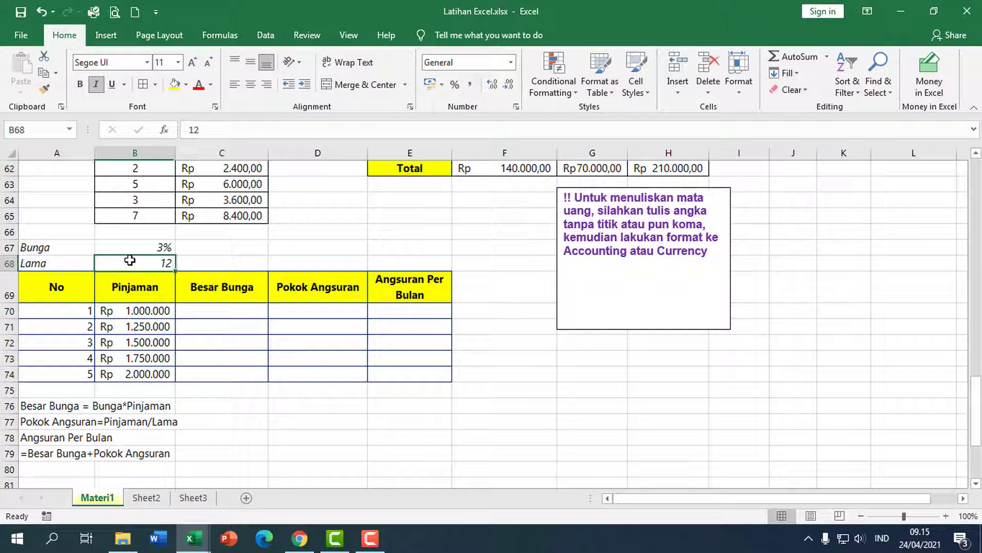
- Inspect the Pinjaman amounts B70:B74 and their number format without changing it
click(141, 340)
drag(135, 312, 146, 371)
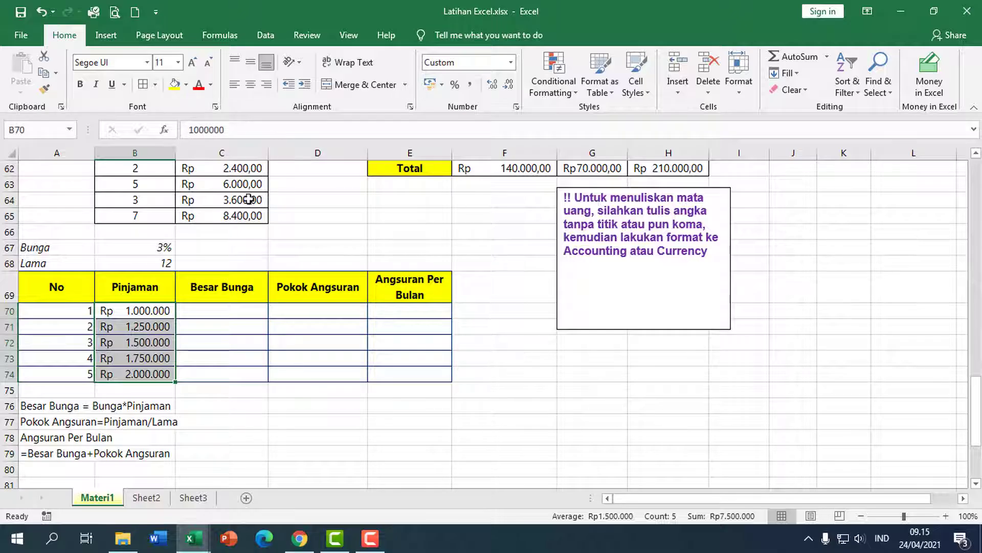
click(512, 62)
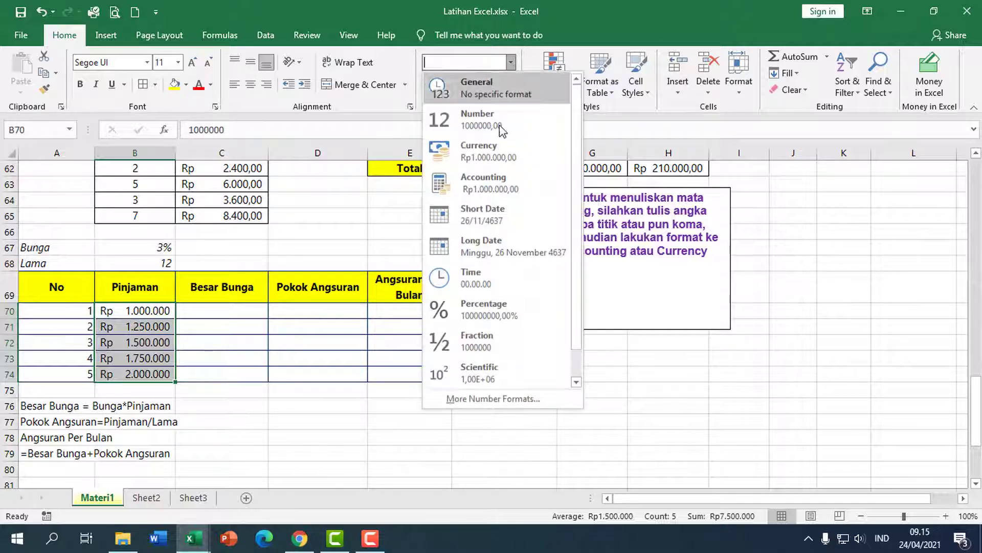
click(236, 315)
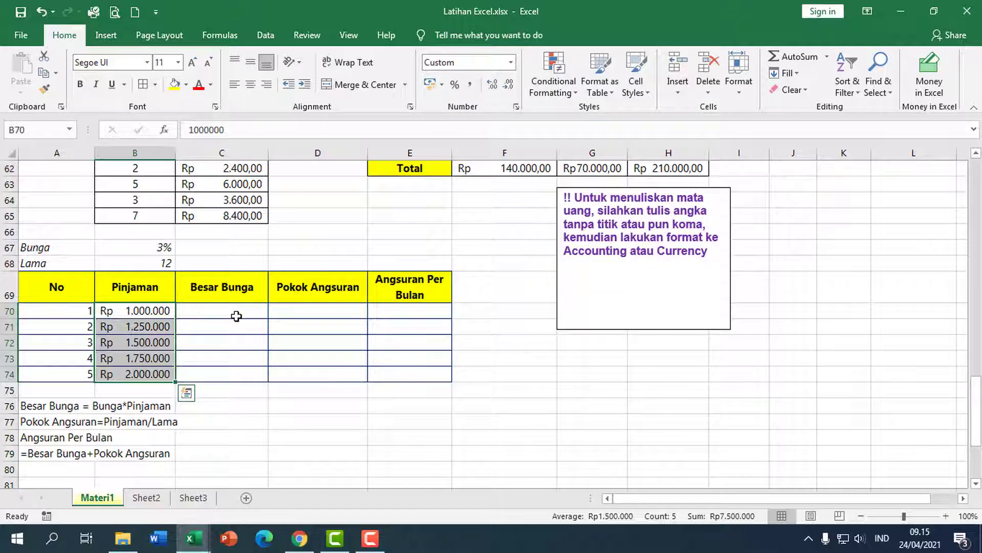
click(230, 311)
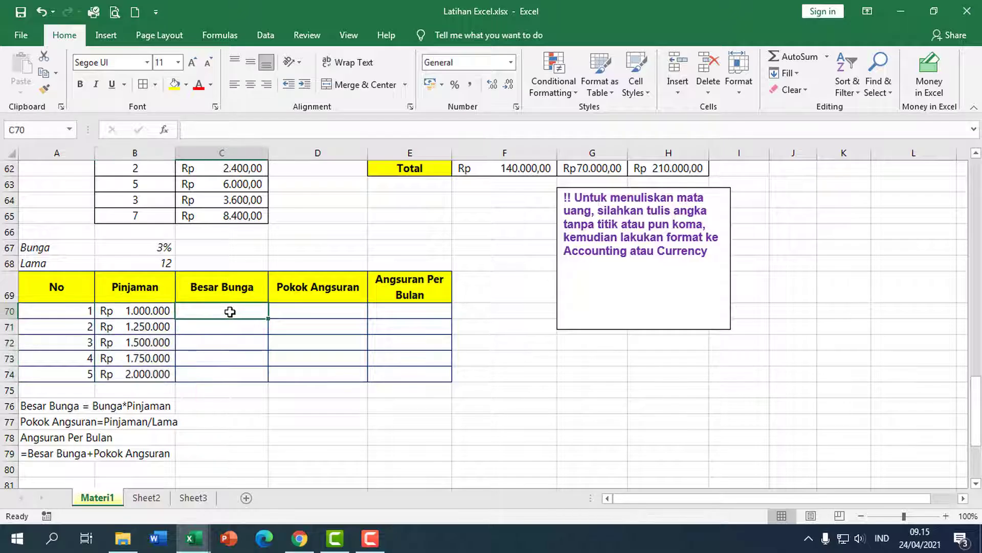
- Enter =$B$67*B70 in C70 and fill down to C74, giving Rp 30.000 to 60.000
text(=)
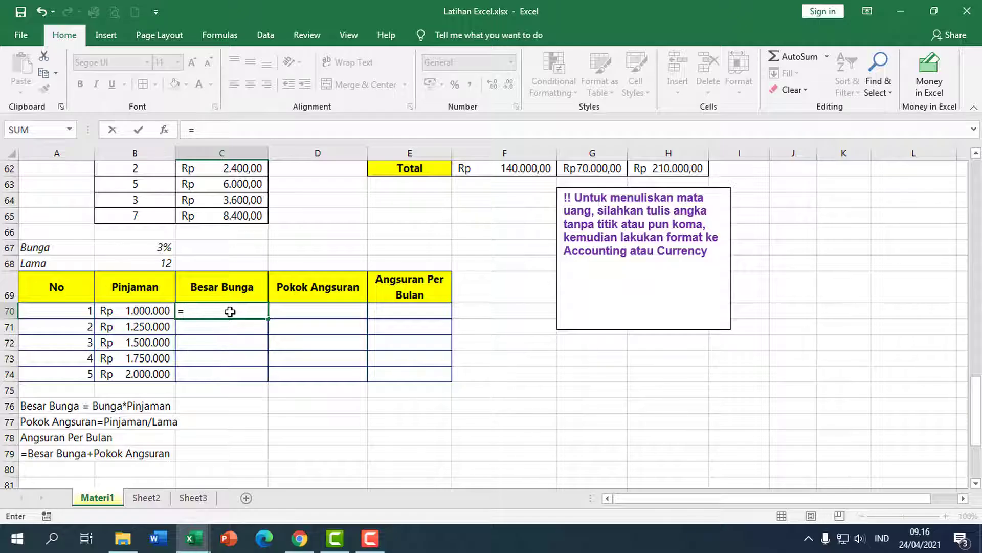
click(156, 247)
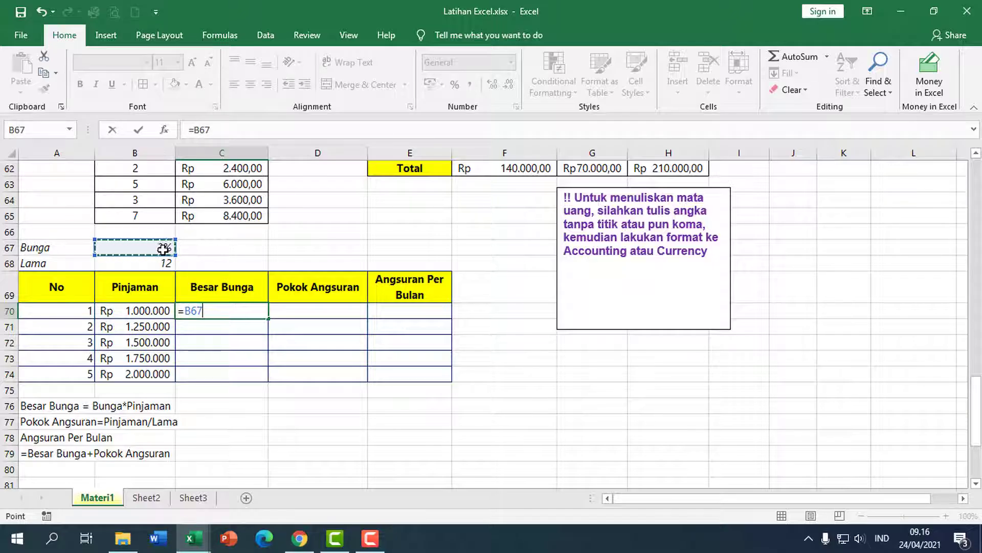
key(F4)
text(*)
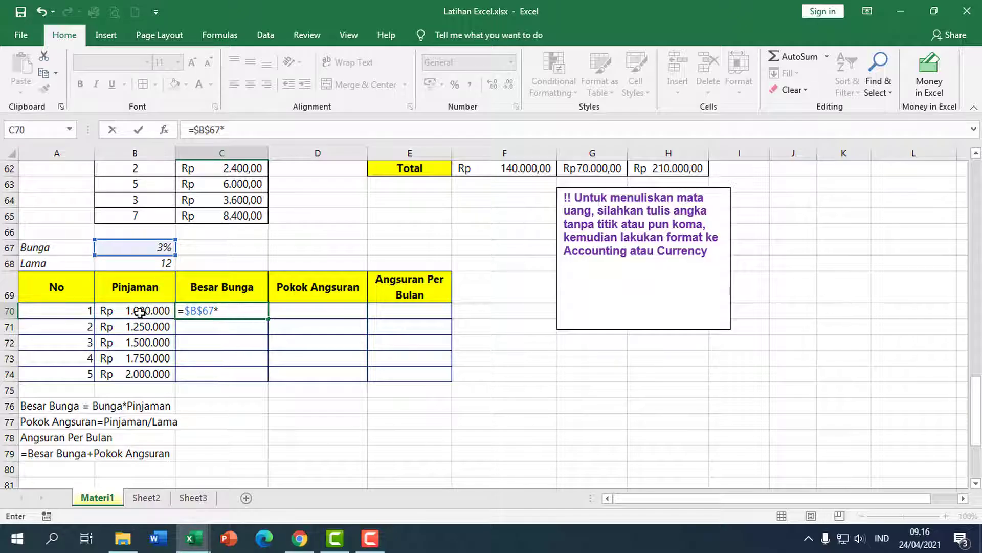
click(140, 312)
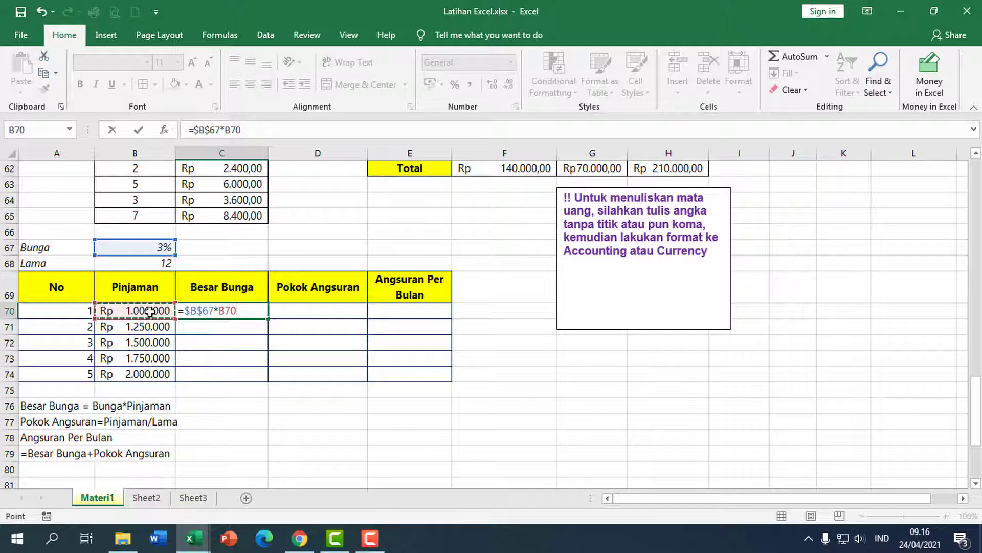
key(Return)
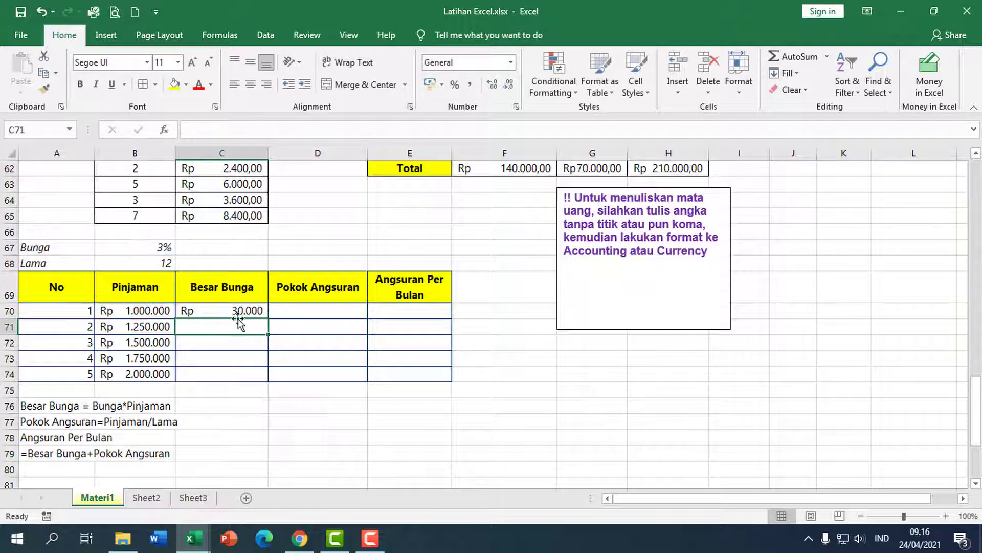
click(258, 314)
drag(265, 318, 264, 378)
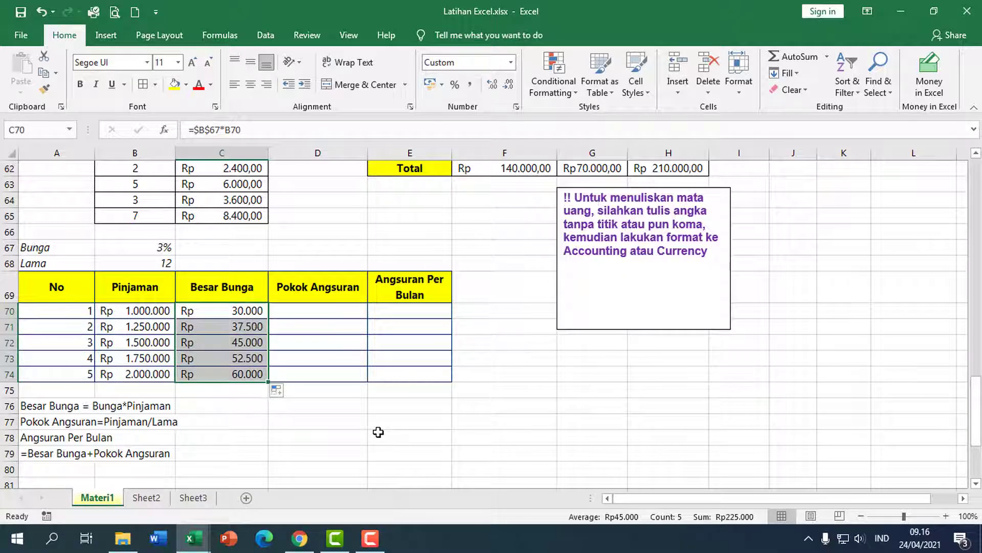
click(306, 311)
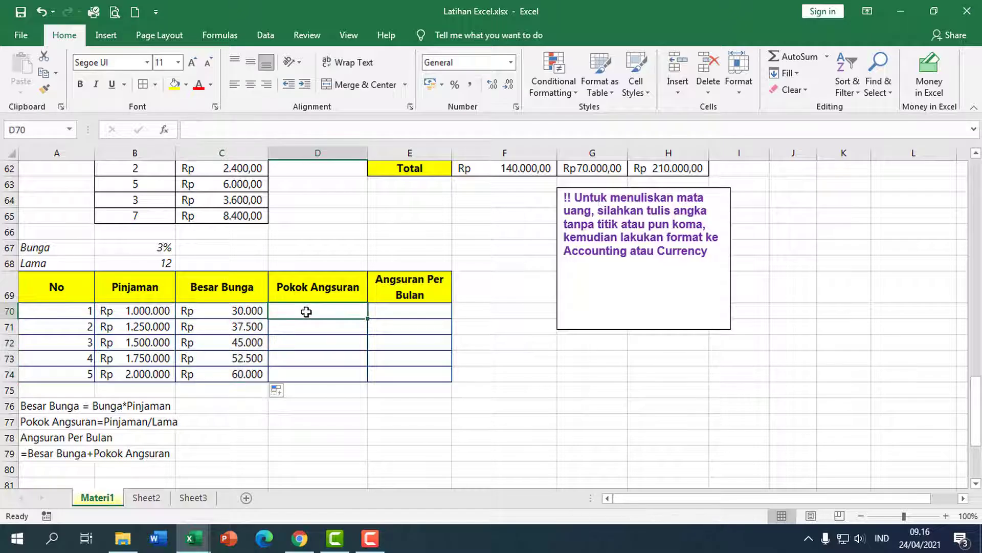
- Enter =B70*$B$68 in D70 and fill down to D74, giving Rp 12.000.000 to 24.000.000
text(=)
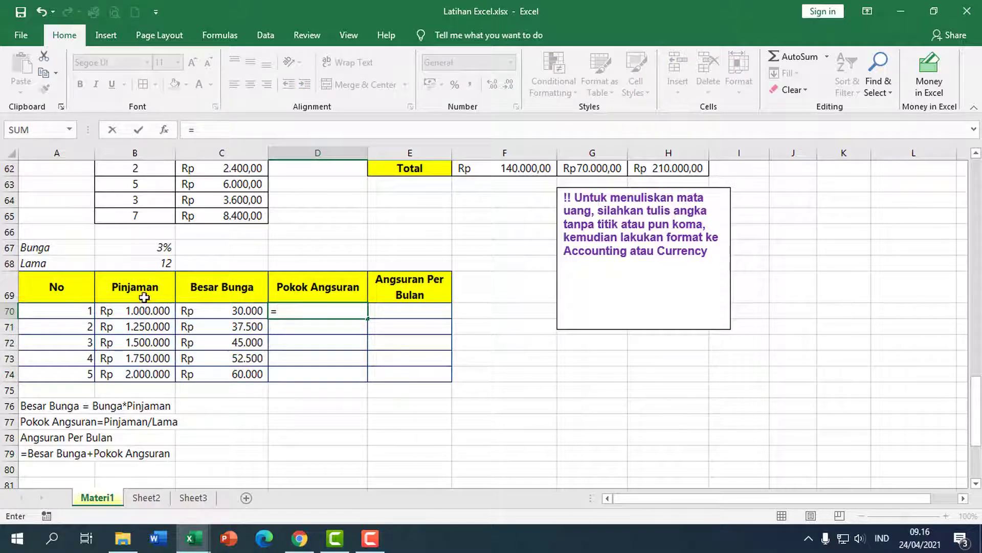
click(148, 313)
text(*)
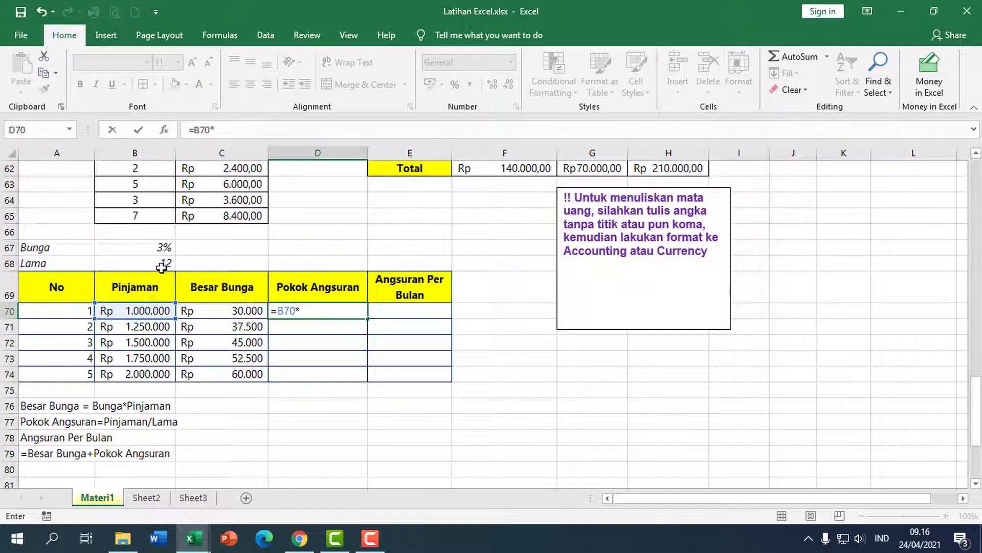
click(162, 267)
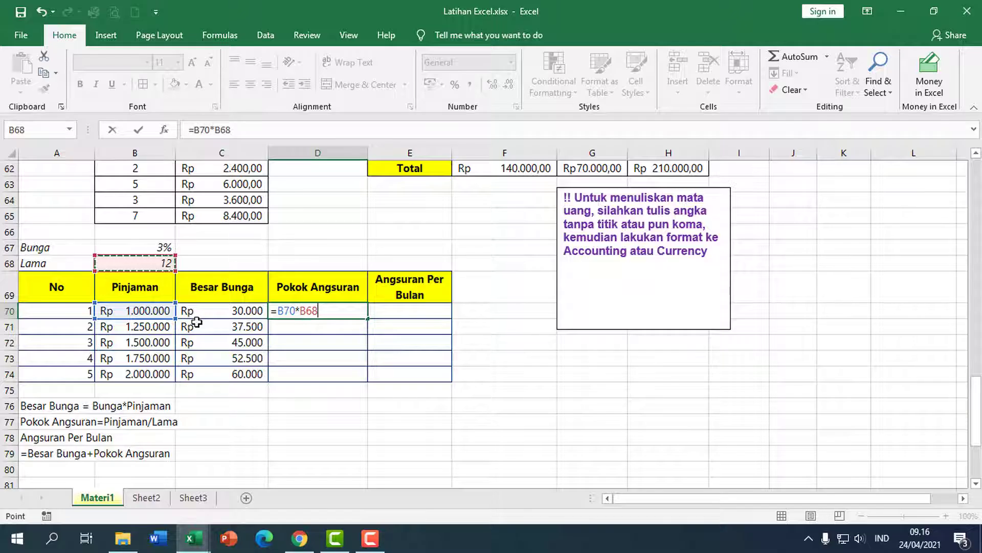
key(F4)
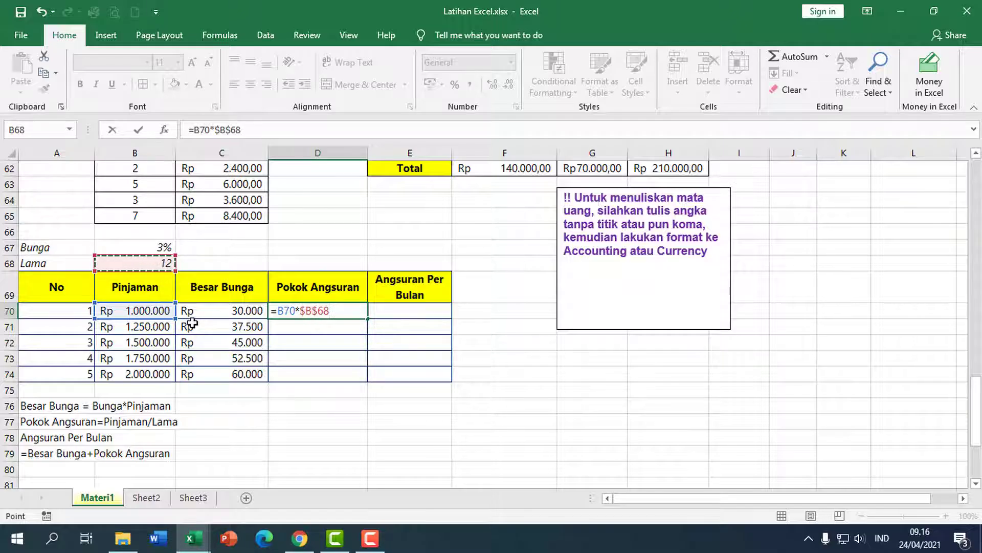
key(Return)
click(360, 312)
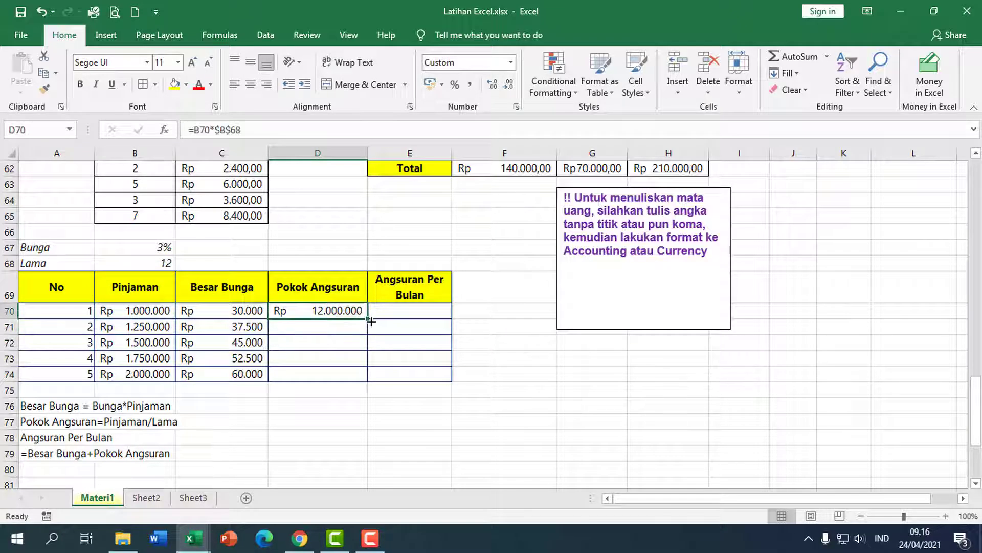
drag(369, 319, 368, 381)
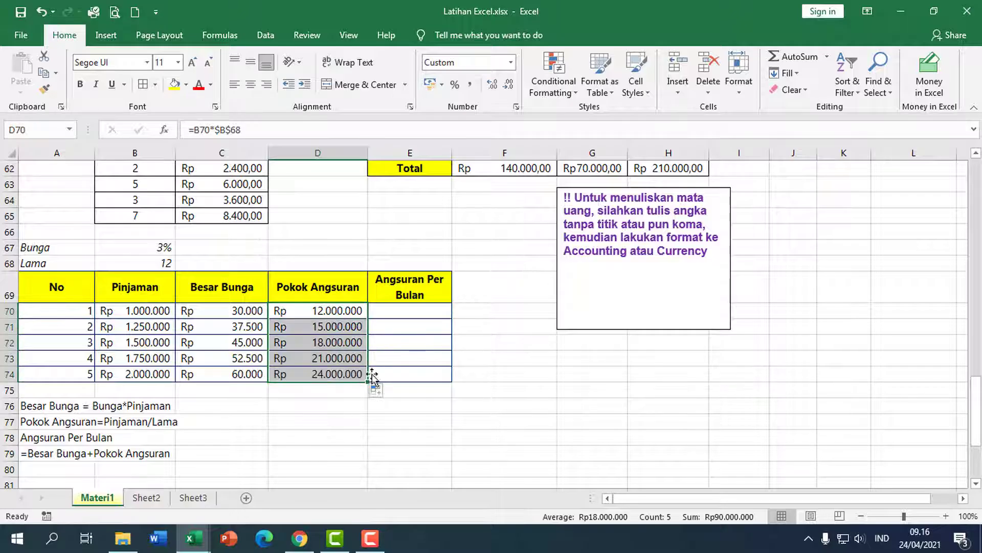
click(416, 309)
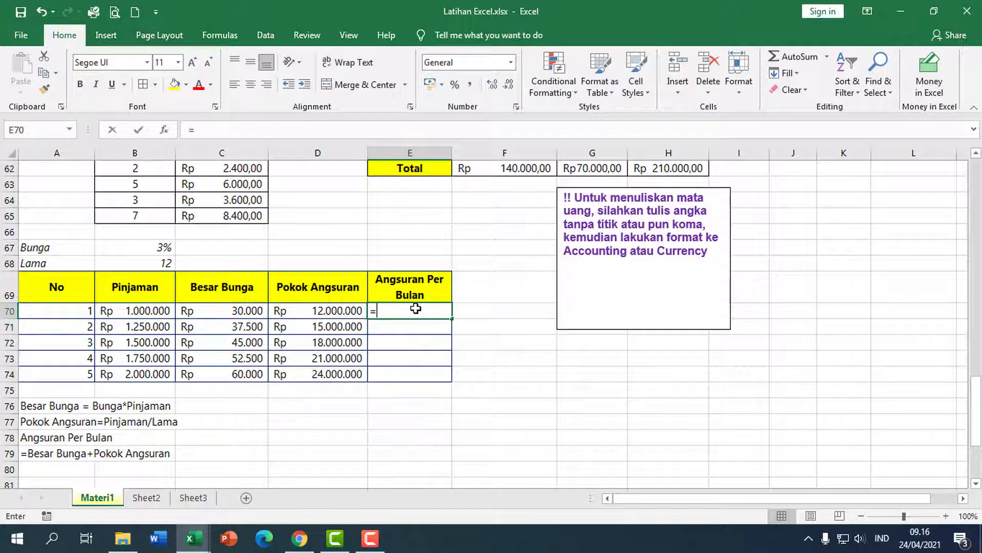
- Enter =C70+D70 in E70, showing Rp 12.030.000, then check D70's formula
text(=)
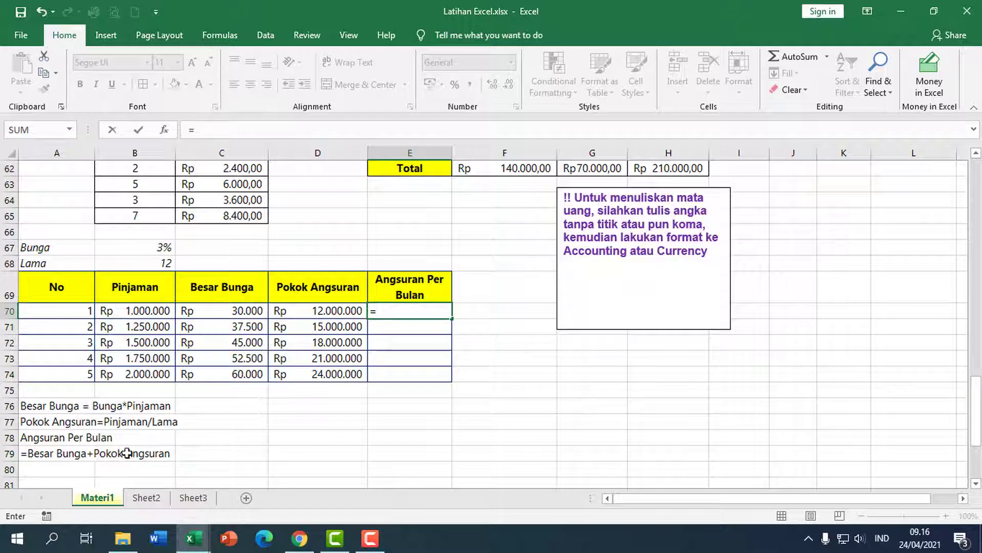
click(241, 312)
text(+)
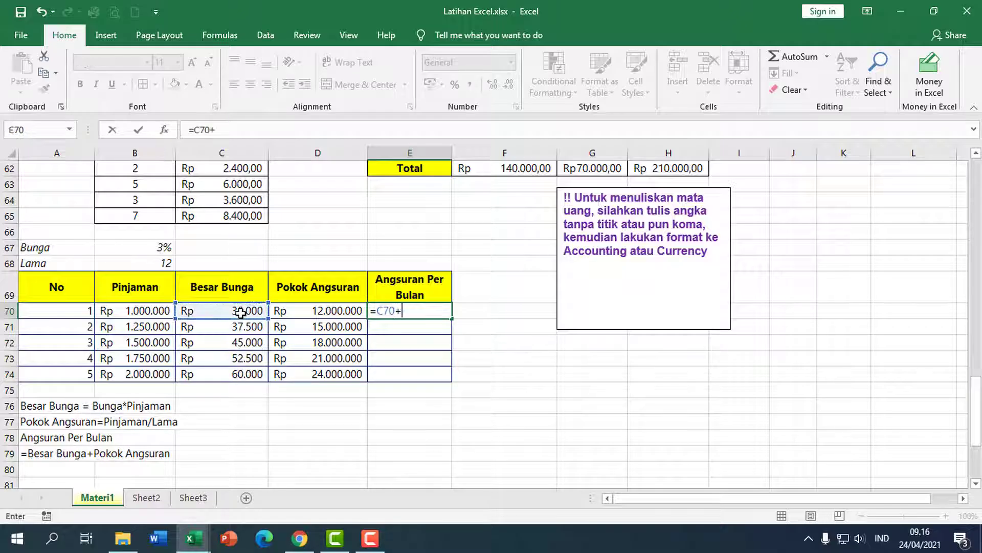
click(317, 311)
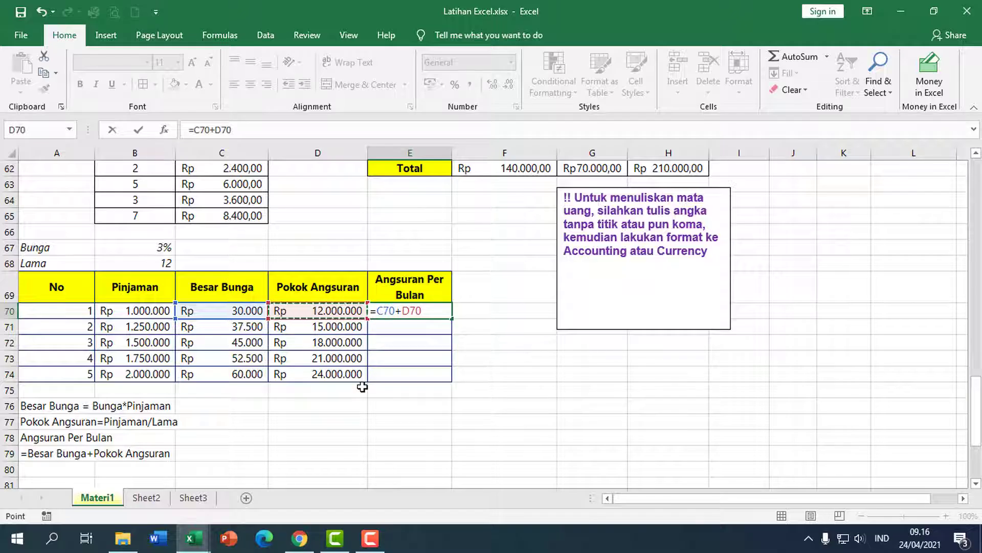
key(Return)
click(315, 316)
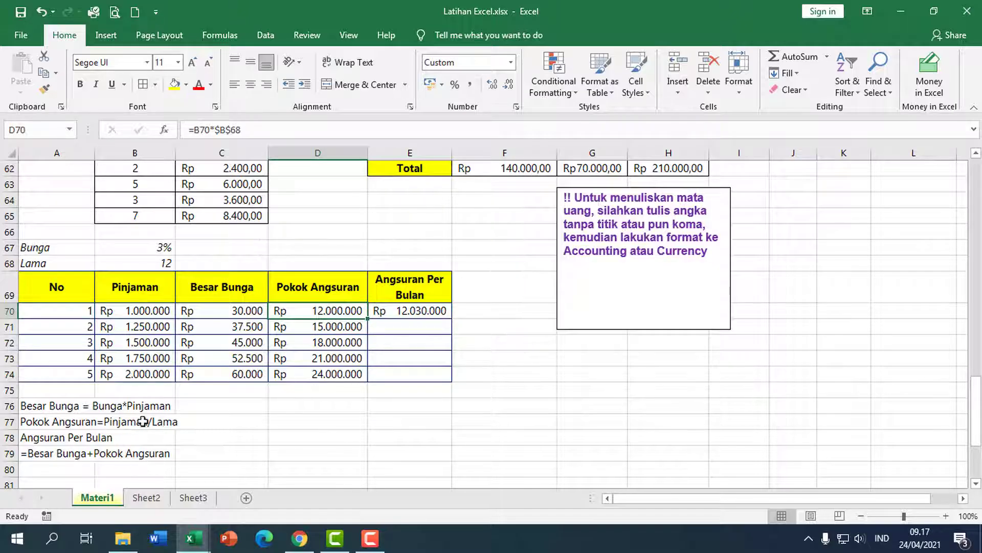
- Change D70 to =B70/$B$68, then fill D70:D74 and E70:E74 down for all five loans
double_click(318, 312)
click(301, 311)
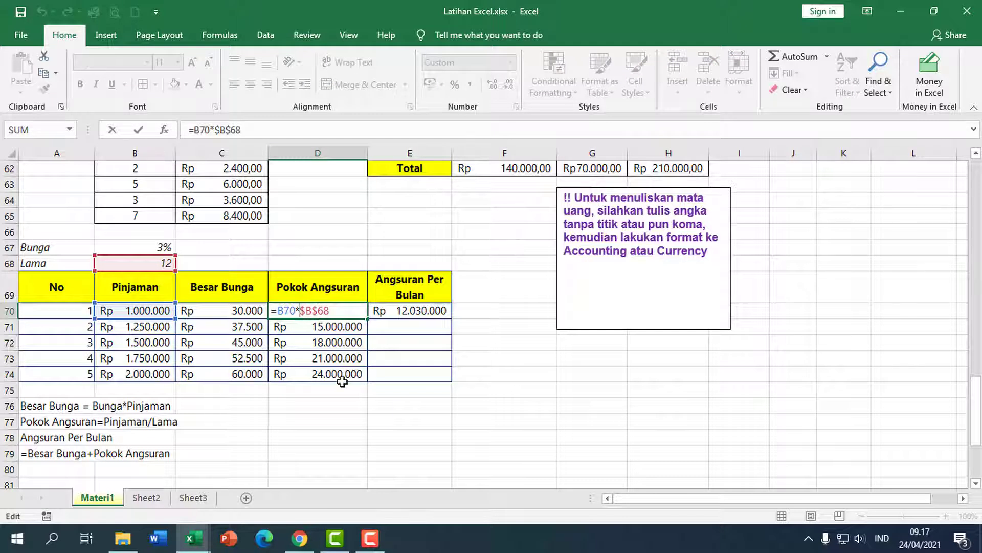
key(BackSpace)
text(/)
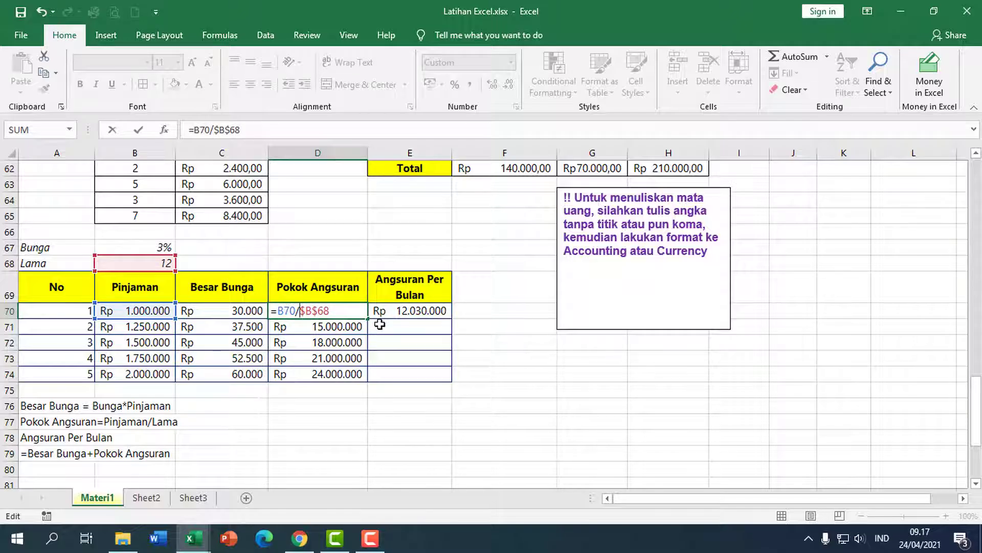
key(Return)
click(352, 313)
drag(367, 318, 364, 379)
click(439, 310)
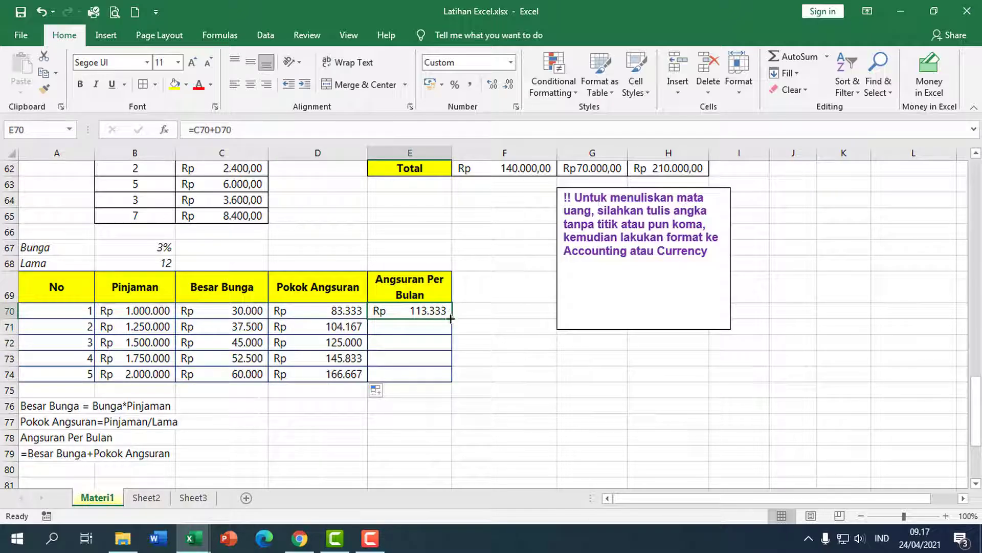
drag(450, 318, 443, 388)
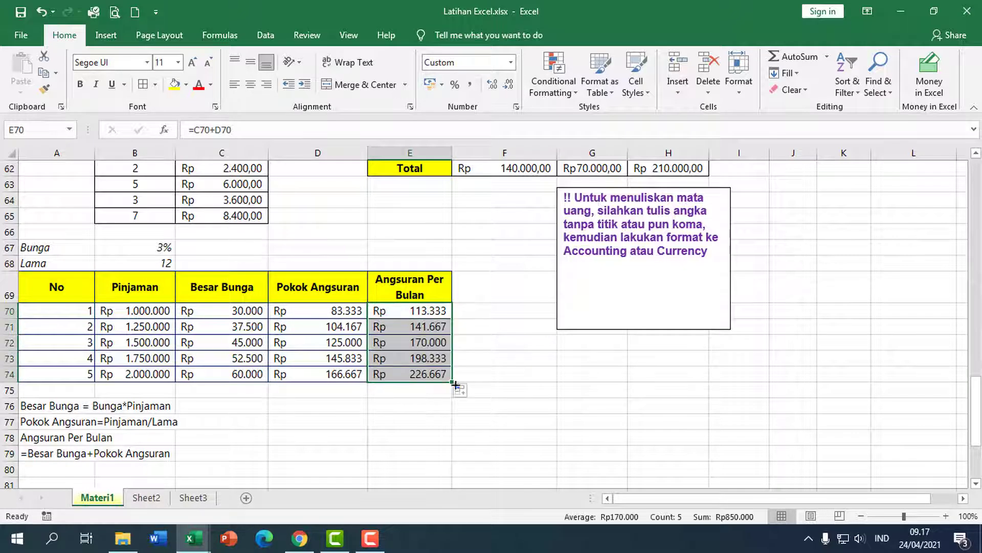
- Scroll down to bring the Tabel Soal 5 age table into view
scroll(506, 366, up, 3)
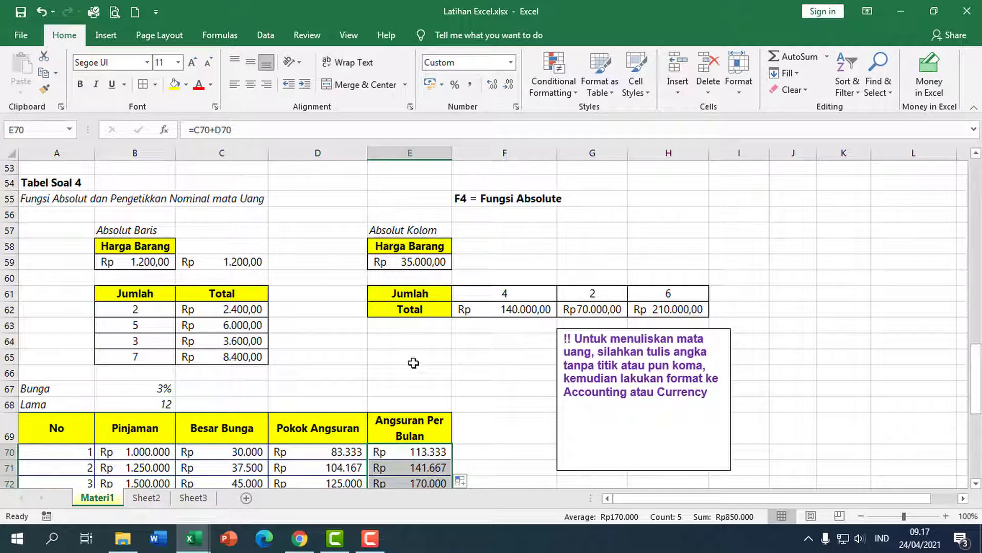
scroll(420, 343, down, 2)
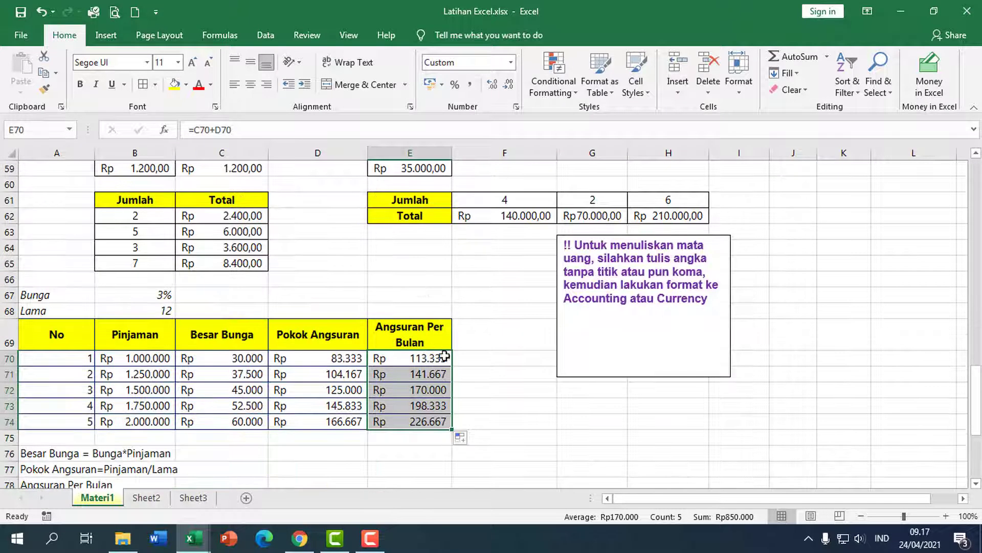
scroll(460, 358, down, 2)
scroll(476, 362, down, 3)
scroll(478, 338, down, 3)
scroll(477, 339, up, 3)
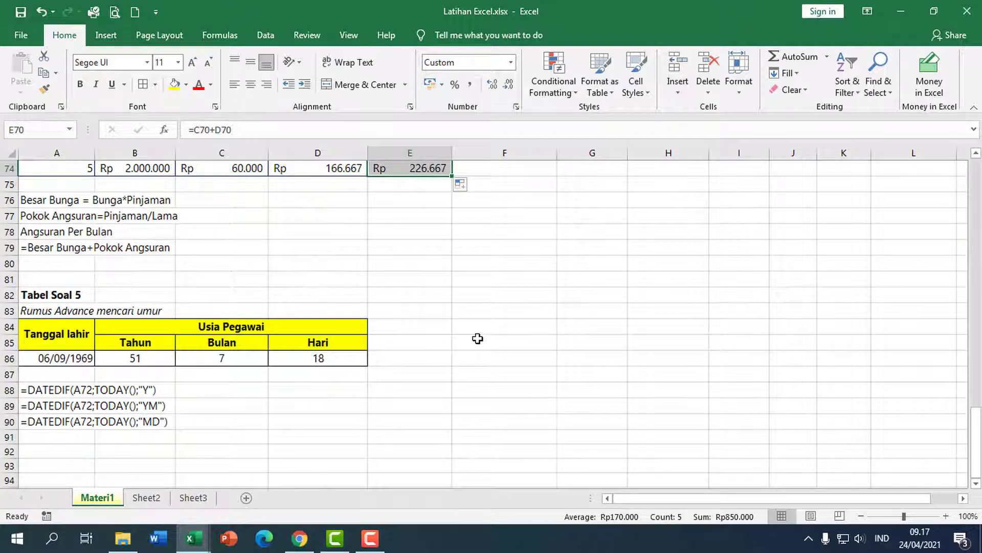
scroll(478, 338, down, 3)
scroll(479, 336, up, 3)
scroll(478, 337, down, 1)
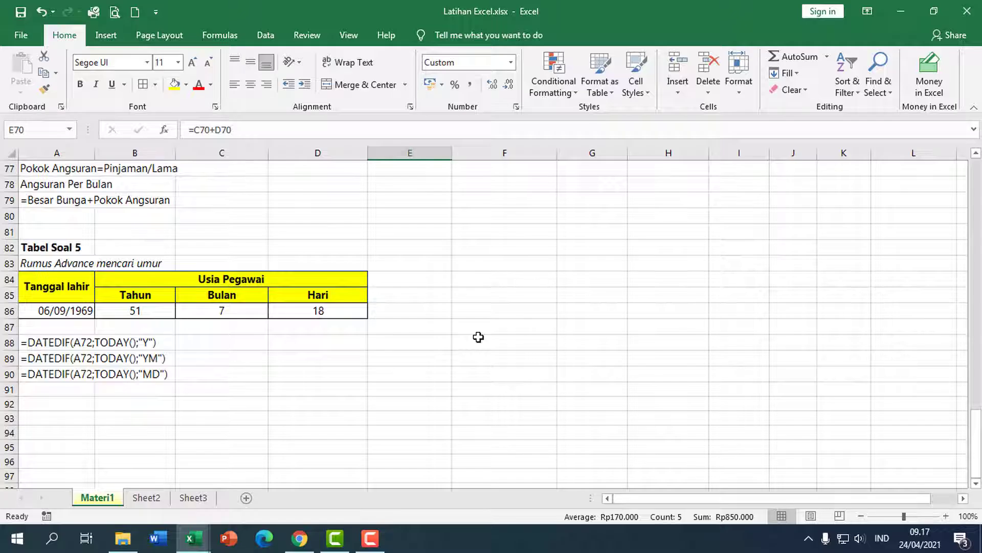
- Inspect the birth date in A86, the 51/7/18 DATEDIF formulas in B86:D86, and the sample in row 88
click(68, 311)
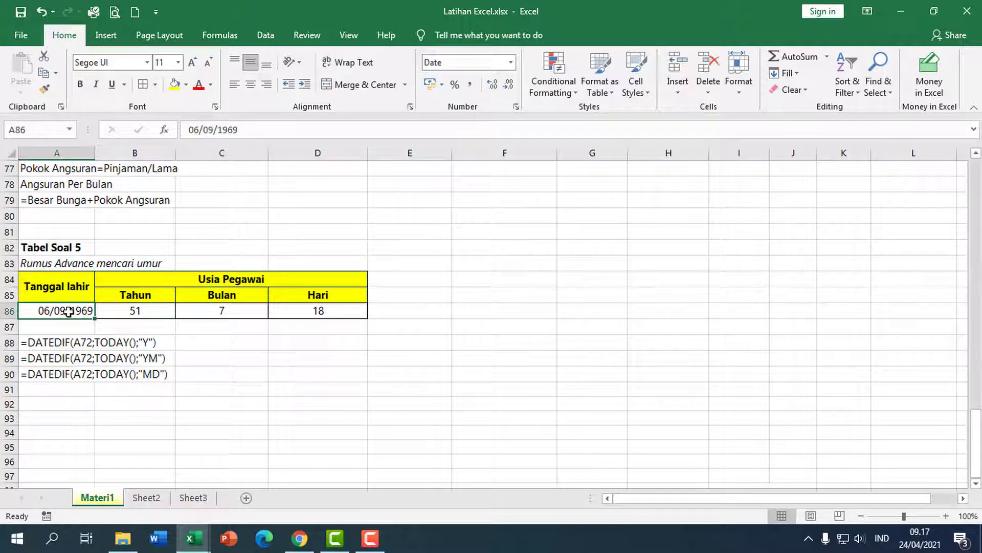
click(178, 280)
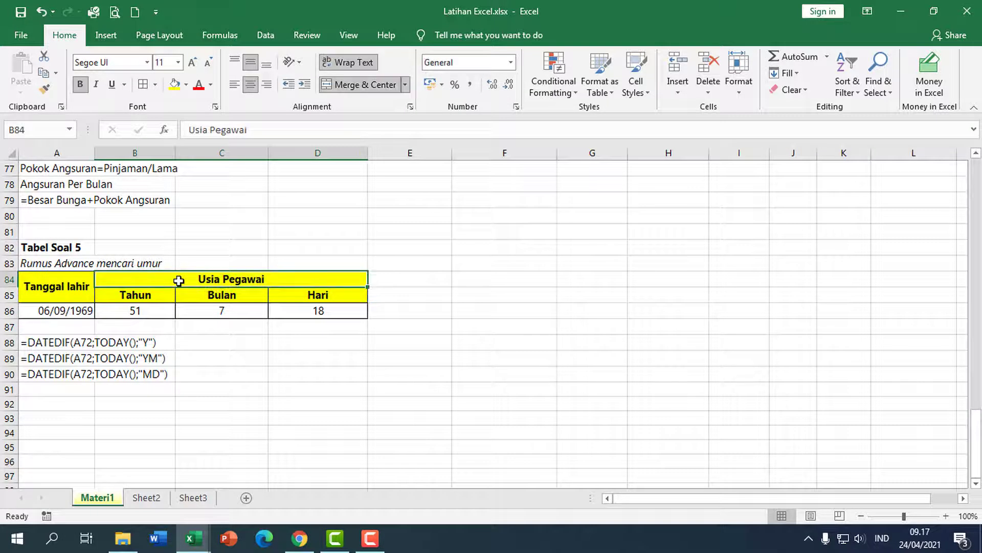
click(149, 312)
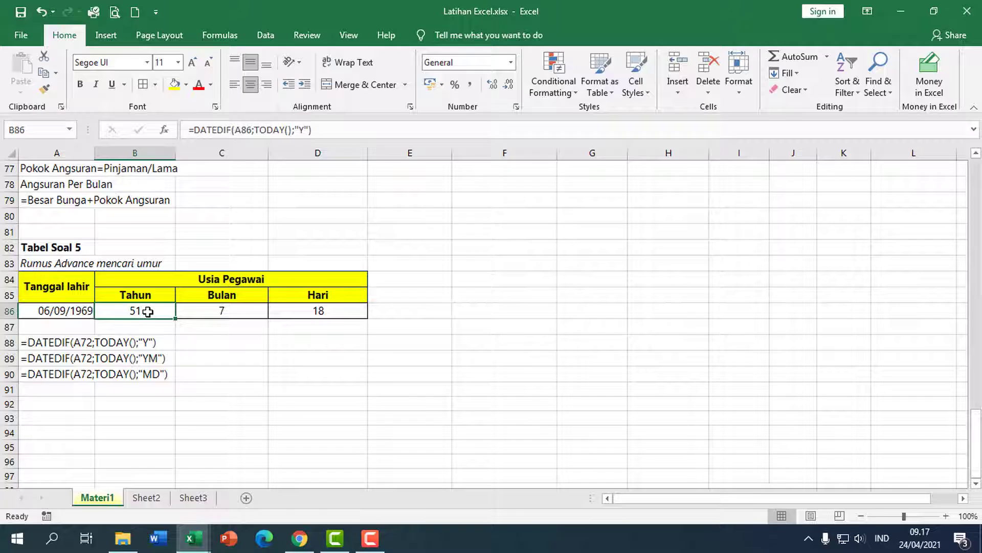
click(223, 310)
click(292, 309)
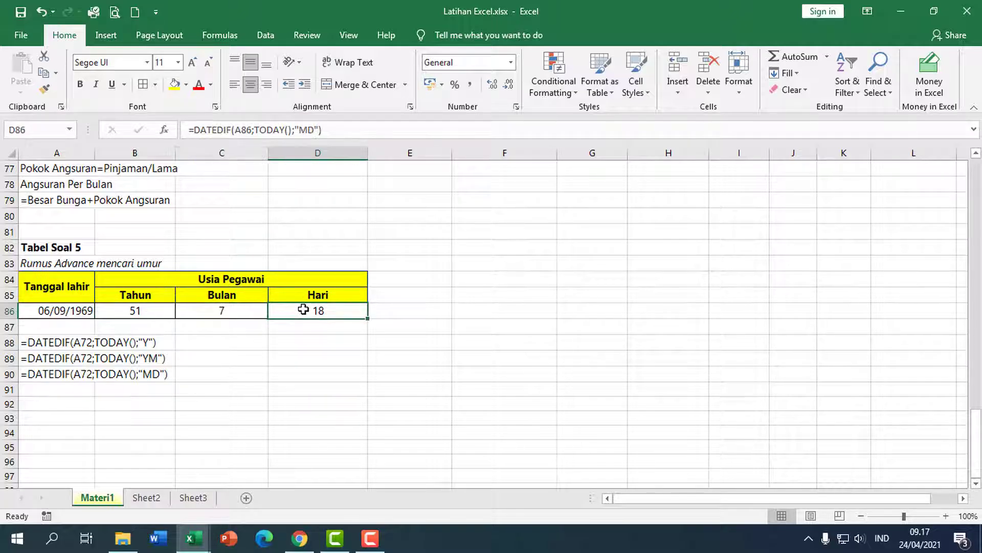
click(33, 341)
double_click(157, 307)
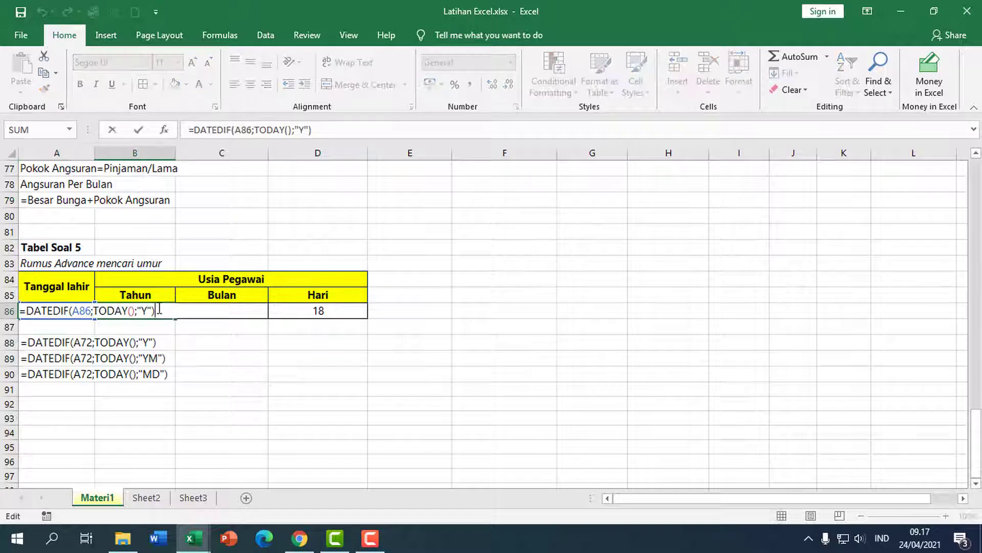
key(Return)
- Enter =DATEDIF(A86;TODAY();"Y") in B92, returning 51 years
click(136, 402)
text(=)
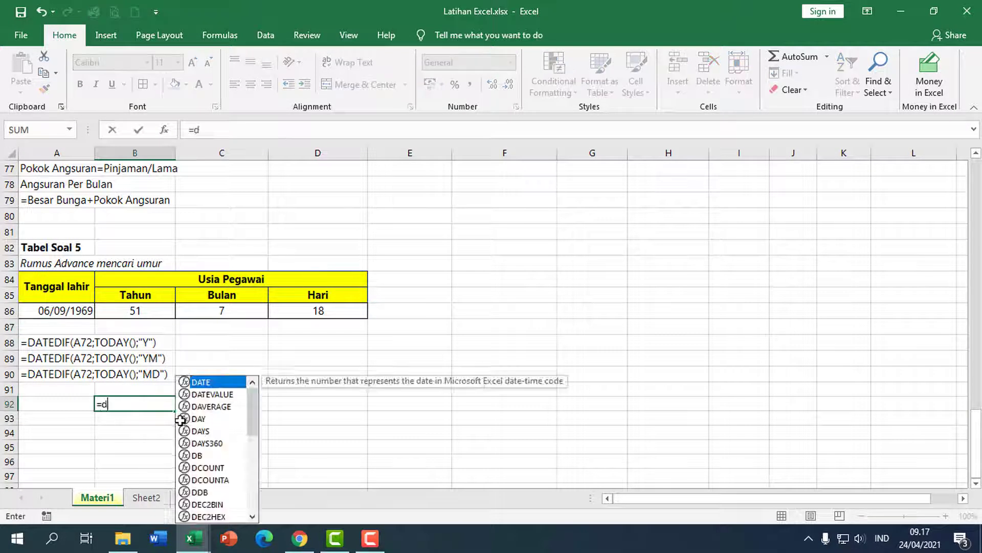
text(datedi)
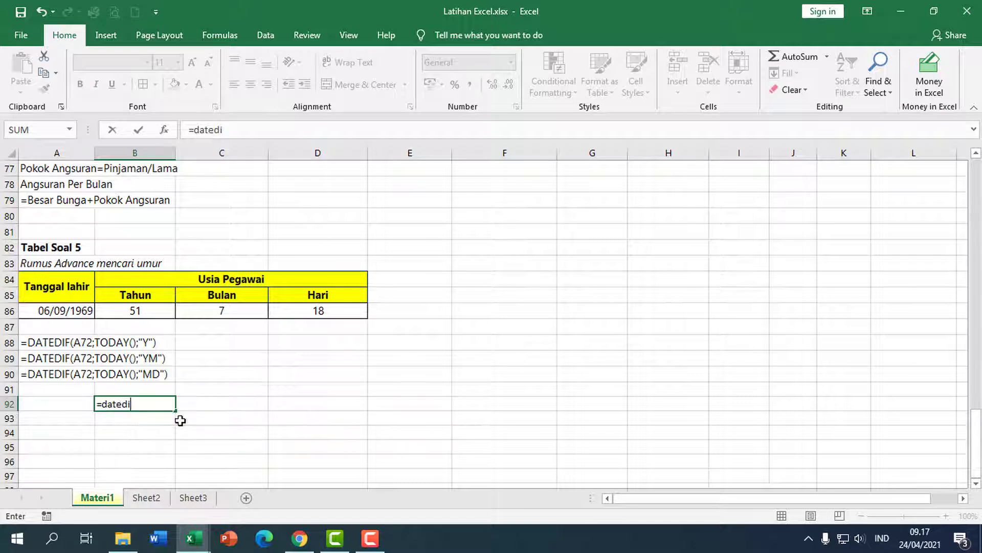
text(f()
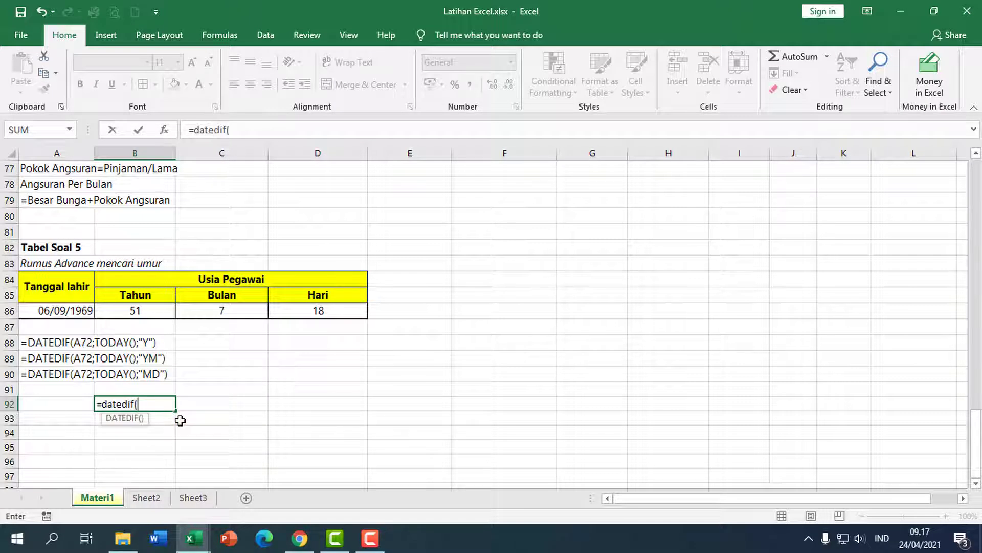
click(82, 314)
text(;today)
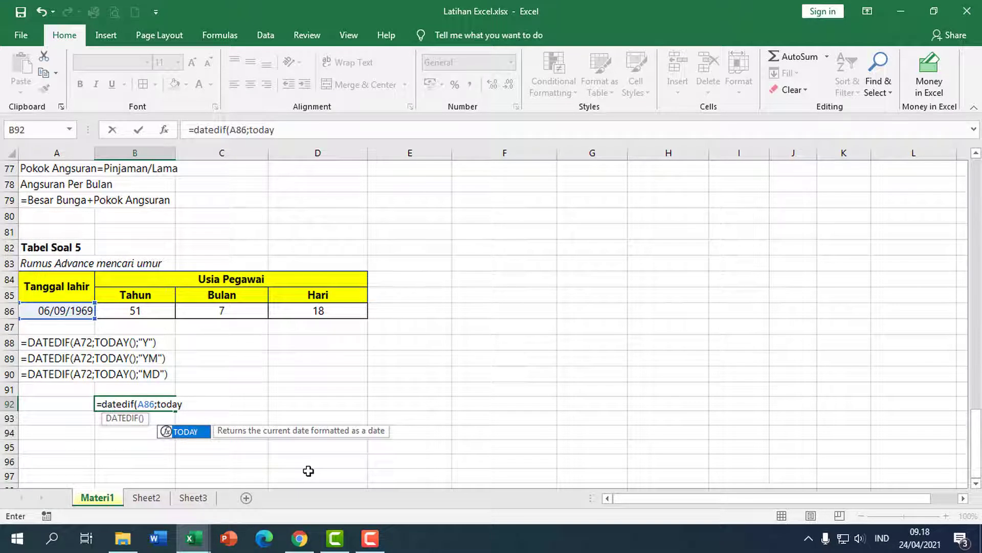
key(Tab)
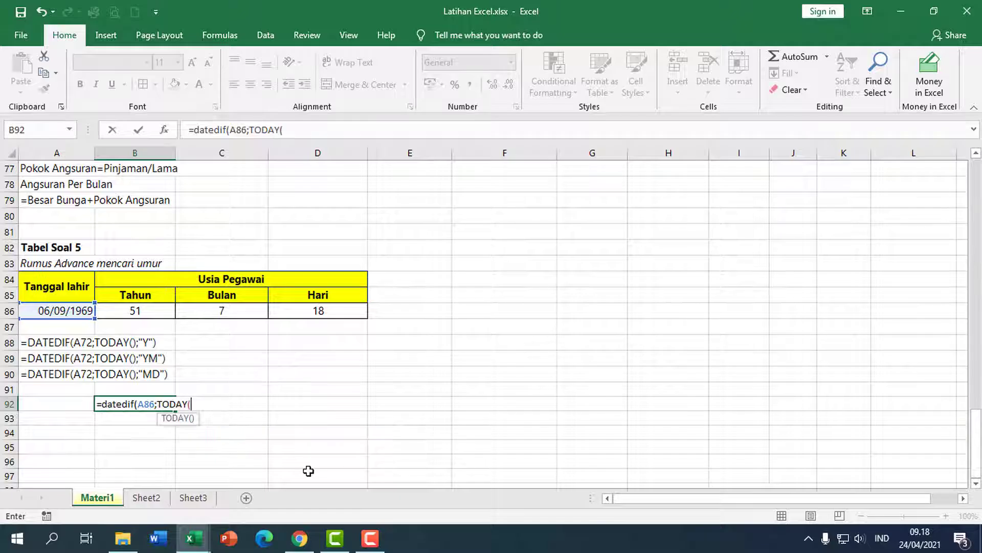
text())
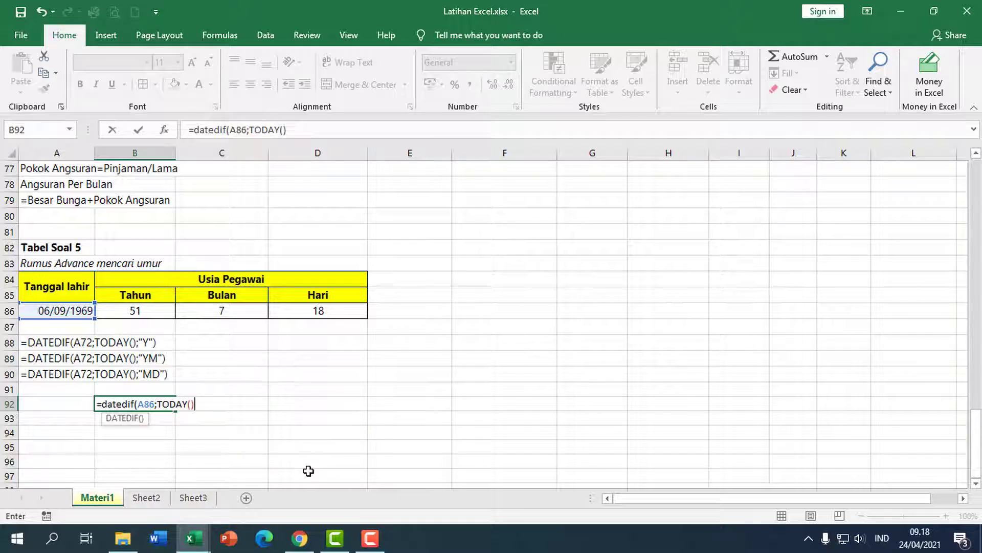
text(;"y)
key(BackSpace)
text(Y")
text())
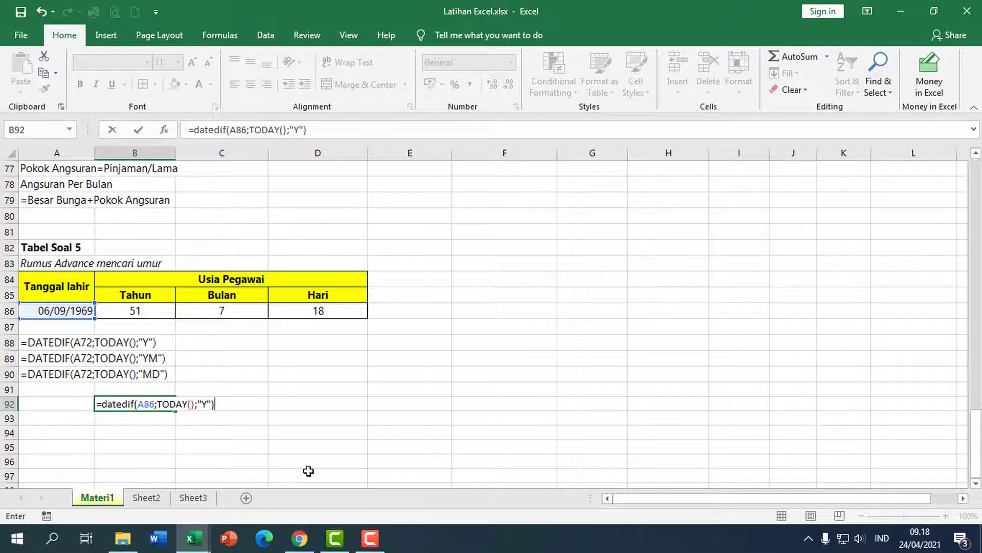
key(ctrl+Return)
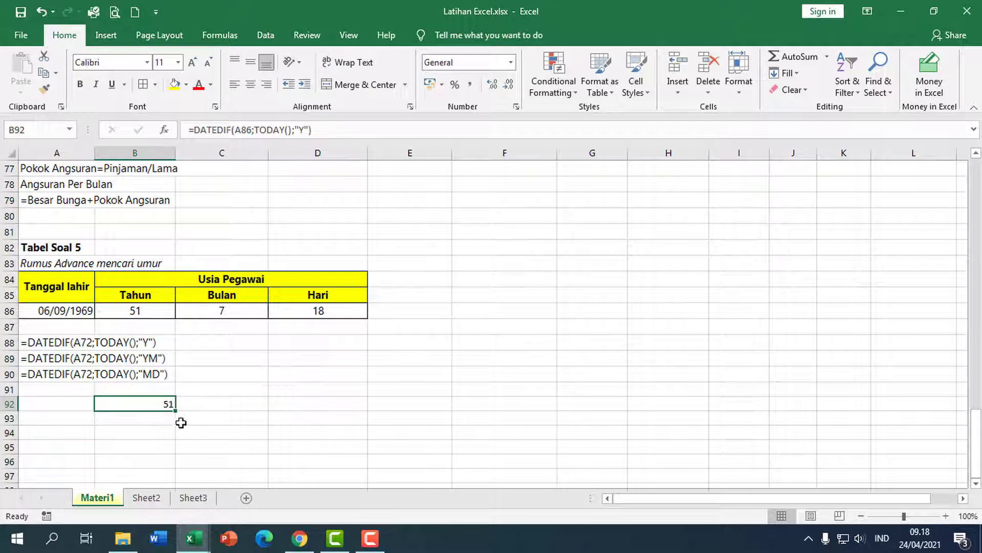
key(Down)
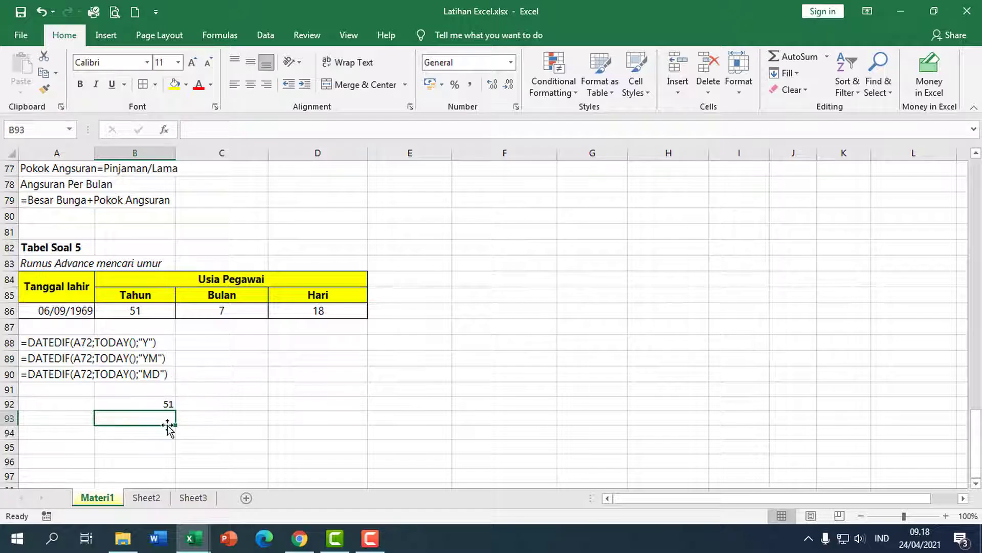
- Copy the formula into B93, referencing A86 with unit "YM" to return 7 months
drag(169, 404, 171, 419)
key(ctrl+d)
click(128, 416)
double_click(132, 418)
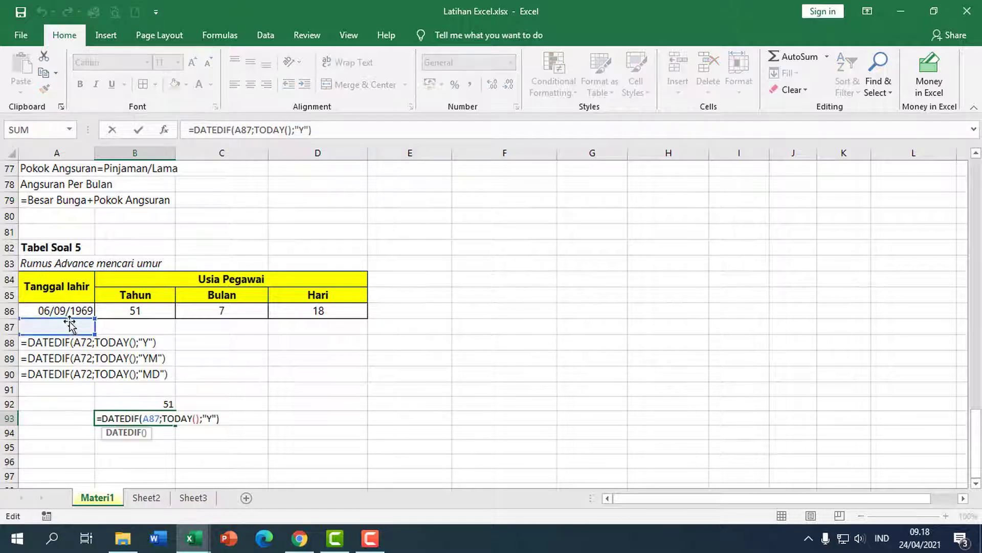
drag(69, 324, 69, 310)
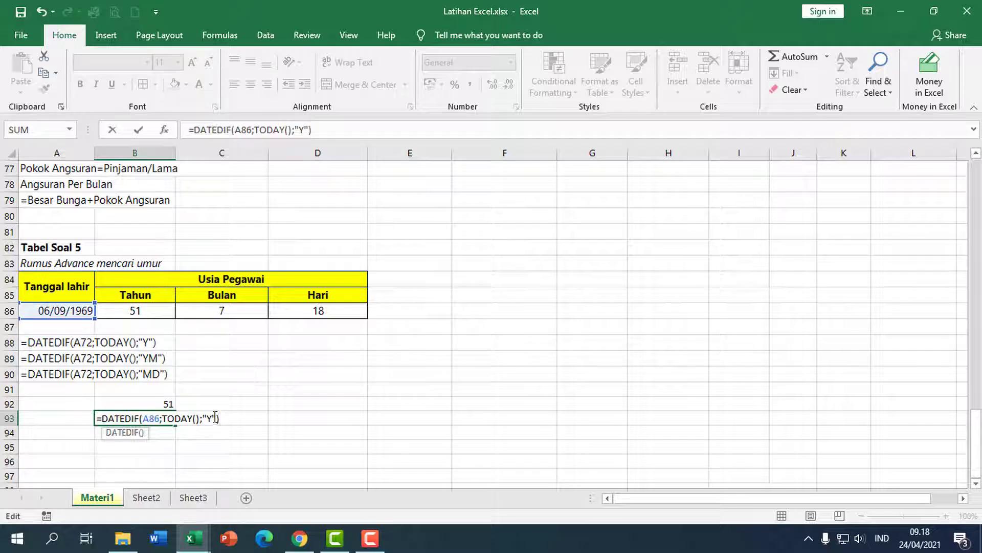
text(M)
key(ctrl+Return)
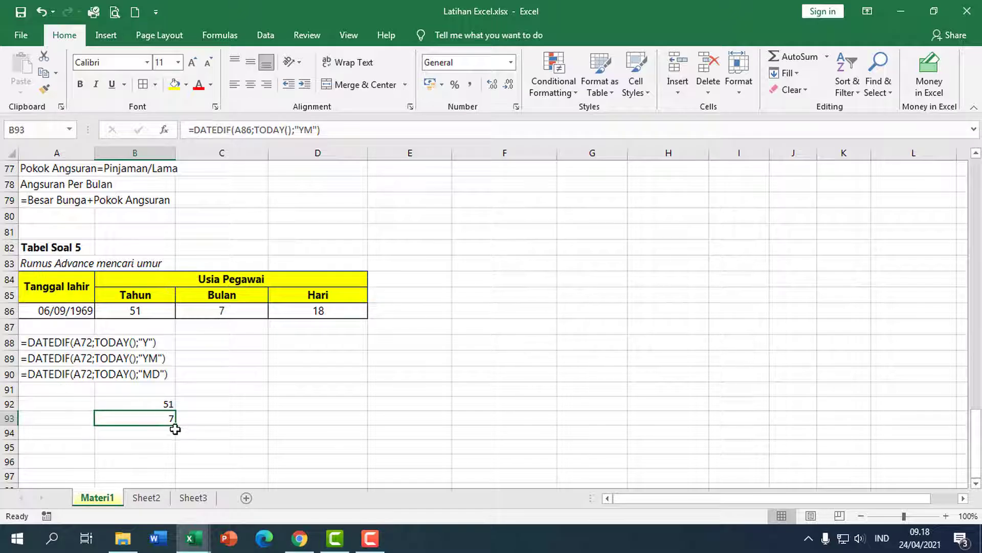
- Copy it into B94, referencing A86 with unit "MD" to return 18 days
drag(175, 428, 156, 432)
click(145, 431)
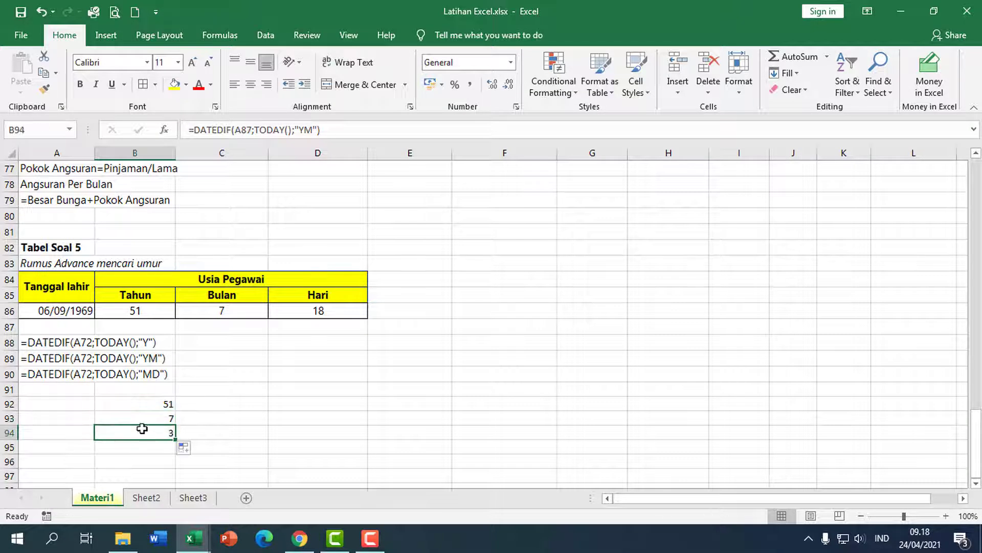
double_click(136, 428)
drag(72, 328, 72, 312)
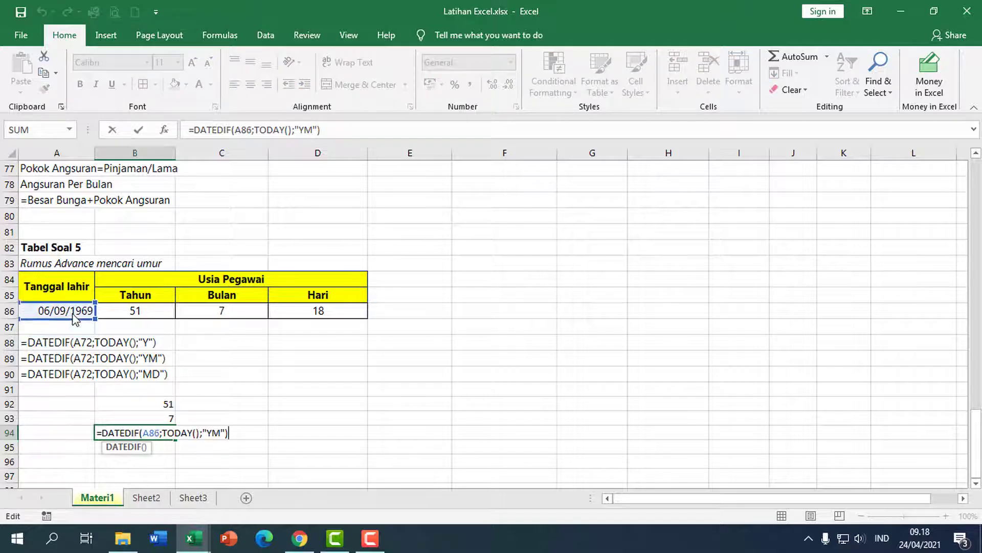
click(212, 433)
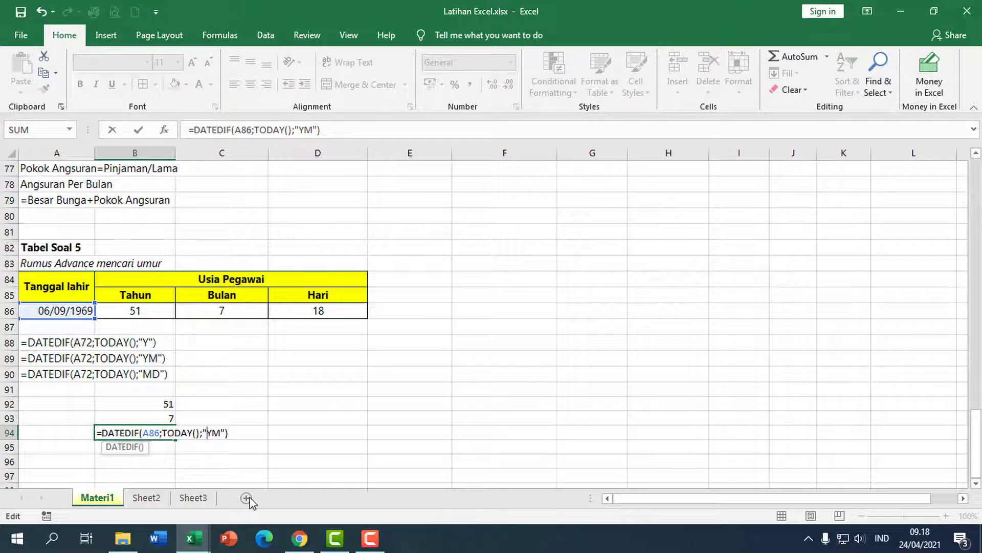
key(Delete)
text(D)
key(ctrl+Return)
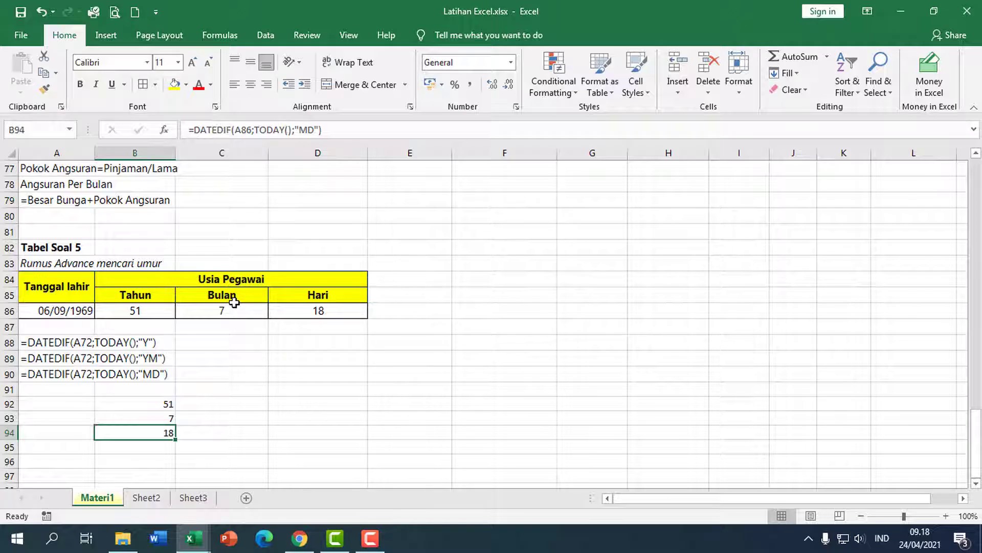
- Enter the test date 10/10/2010 in D92
click(301, 401)
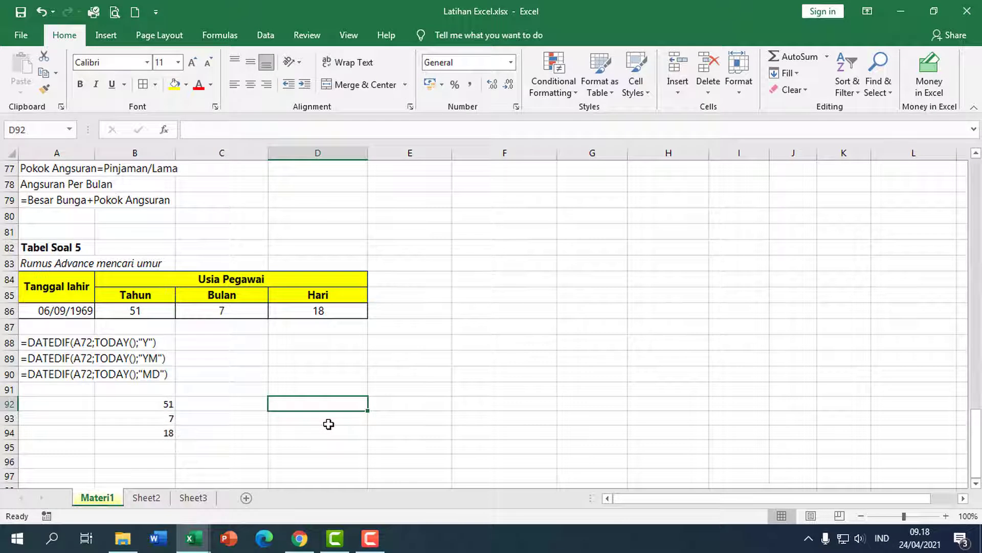
text(10)
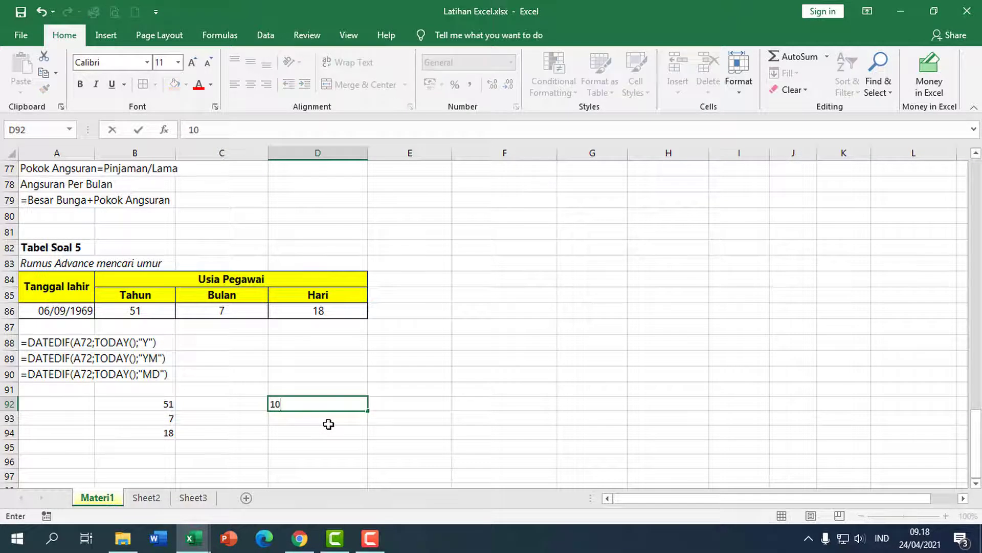
text(/10/201)
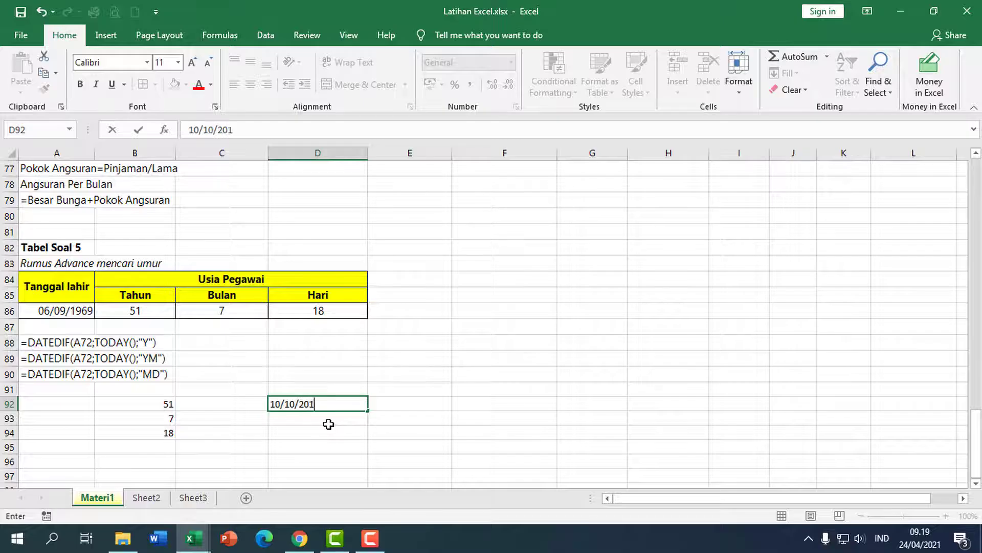
text(0)
key(ctrl+Return)
- Switch B92:B94 start dates from A86 to D92, giving 10 years, 6 months and 14 days
key(Left)
key(Left)
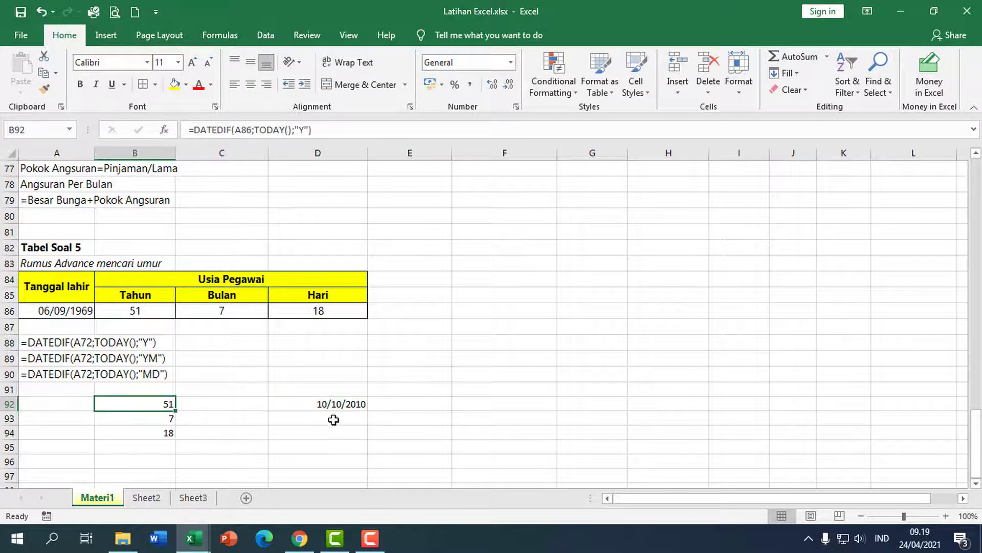
click(246, 129)
double_click(245, 129)
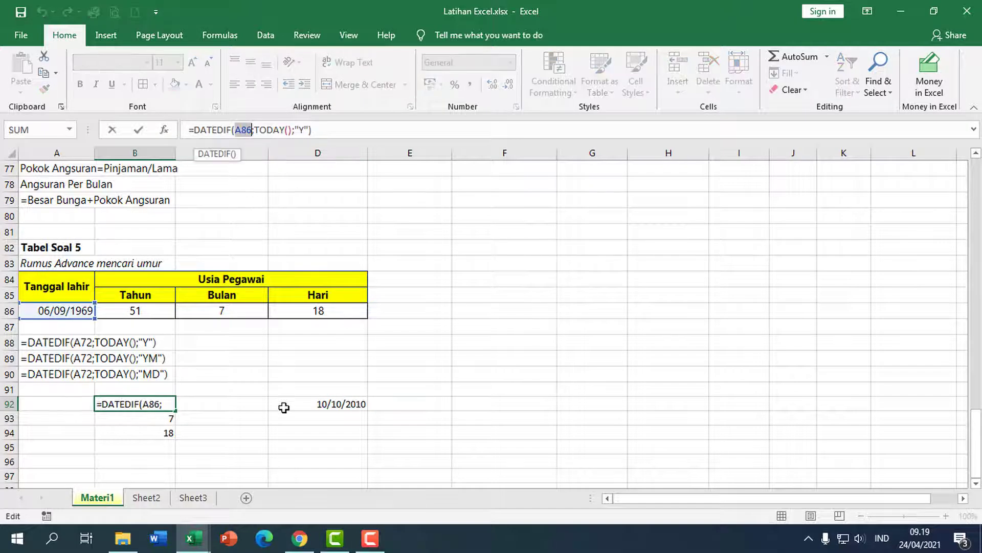
click(335, 404)
key(Return)
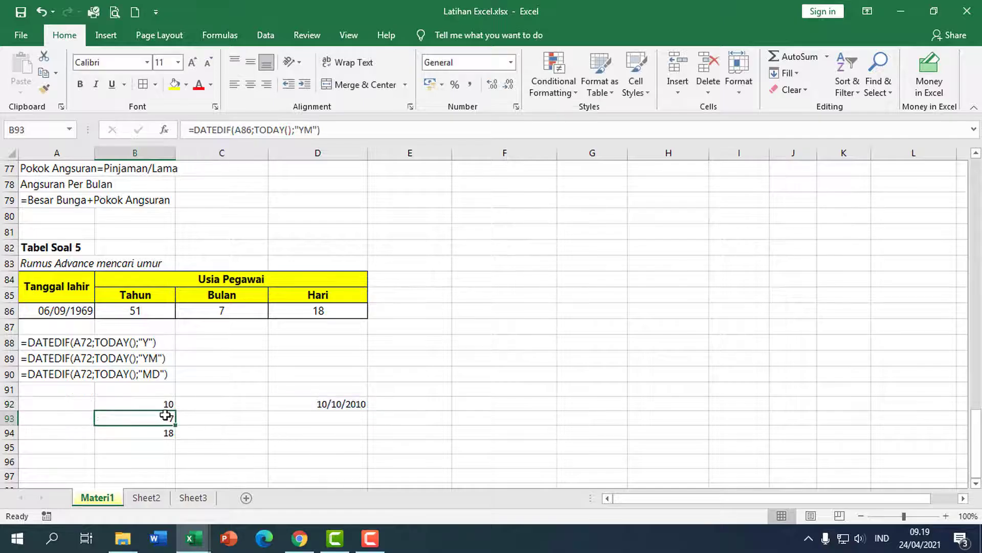
double_click(244, 129)
click(322, 403)
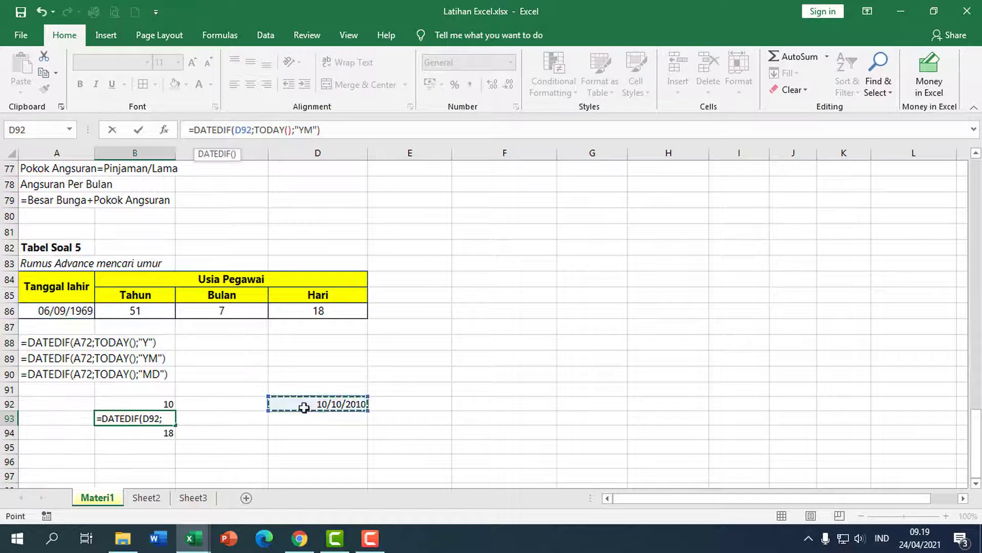
key(Return)
double_click(253, 131)
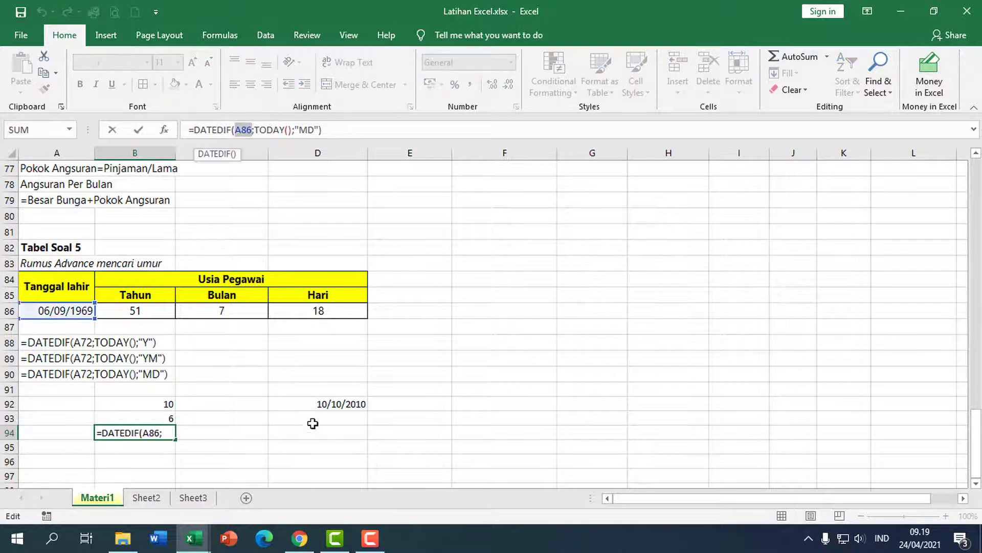
click(332, 399)
key(Return)
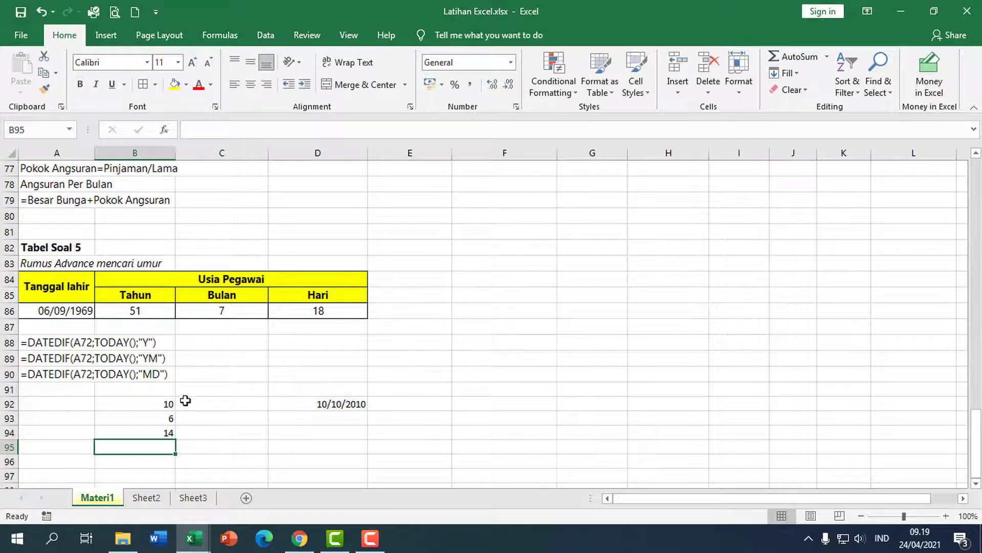
- Enter TAHUN, BULAN and HARI down C92:C94 beside the 10, 6 and 14 results
click(186, 402)
text(TAHU)
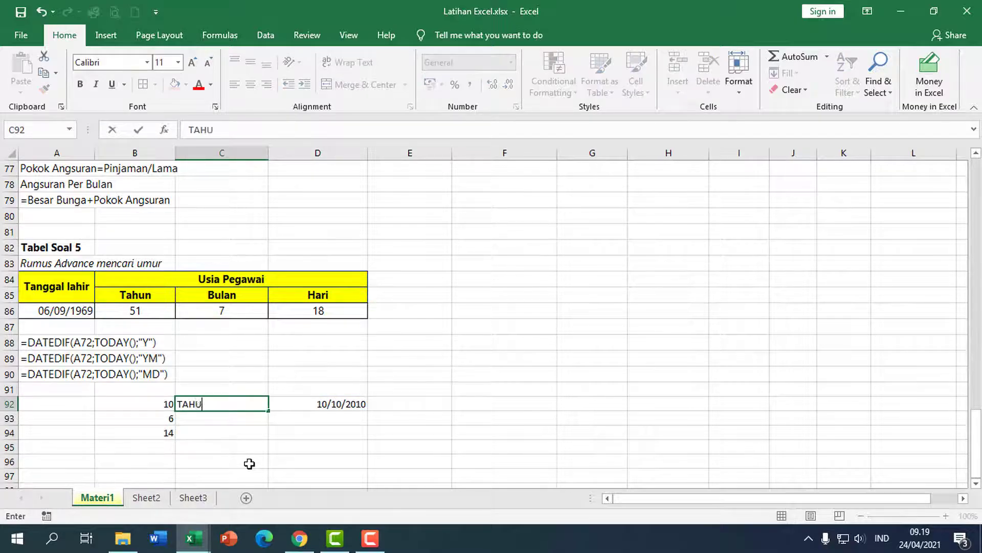
text(N)
key(Return)
text(BULAN)
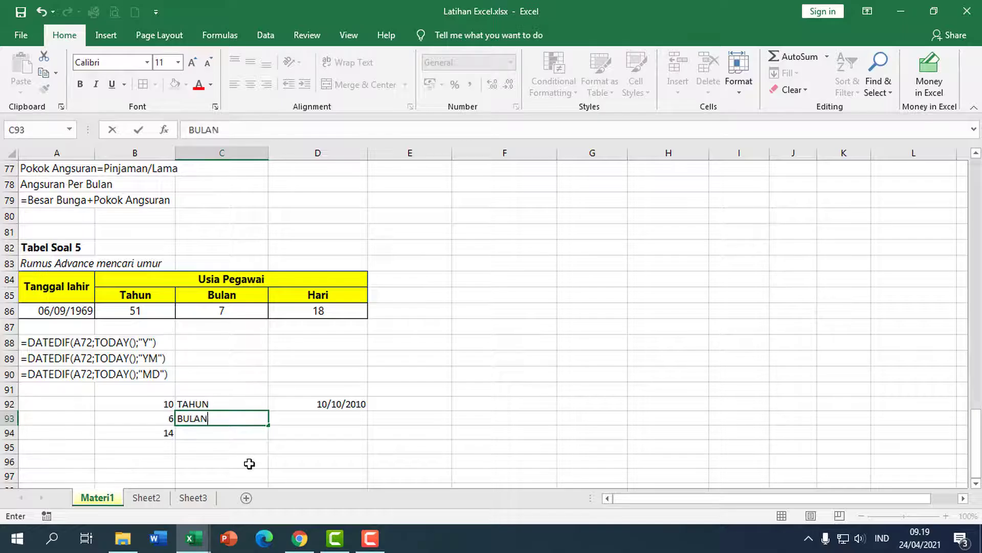
key(Return)
text(HARI)
key(Return)
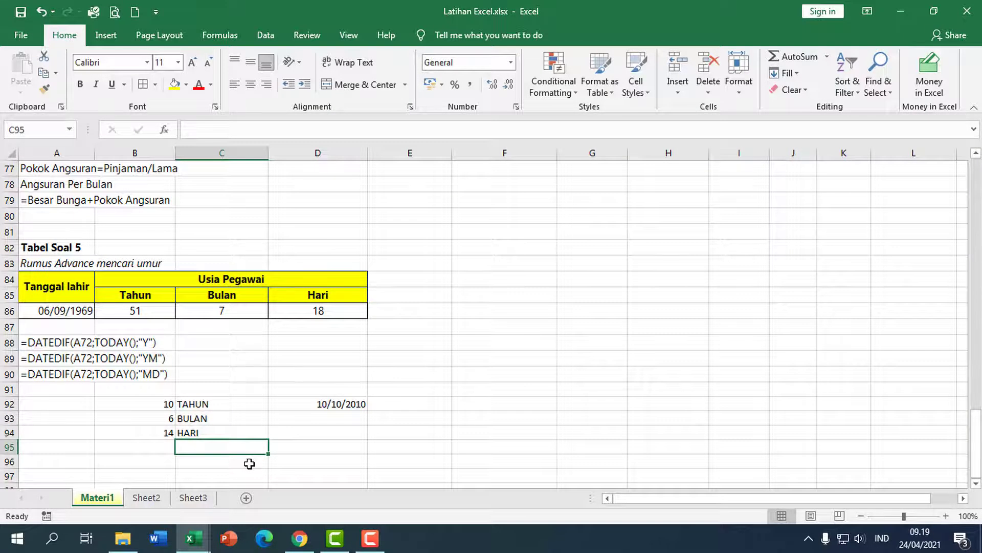